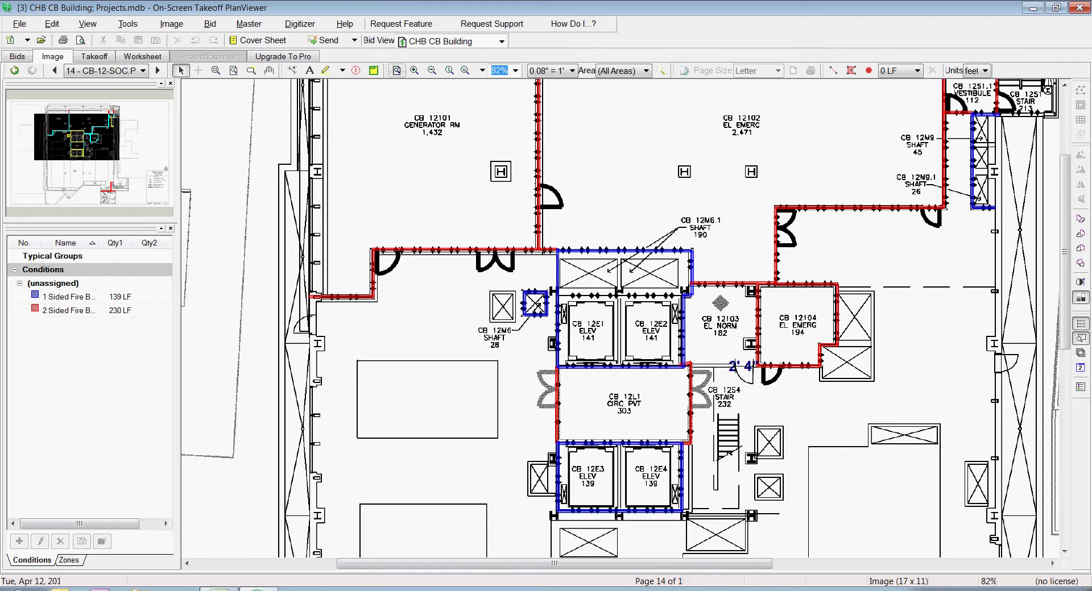
Open the CHB CB Building cover sheet, widen the Image File column to read the full file names, and return to the plan.
{"action": "left_click", "coordinate": [397, 70]}
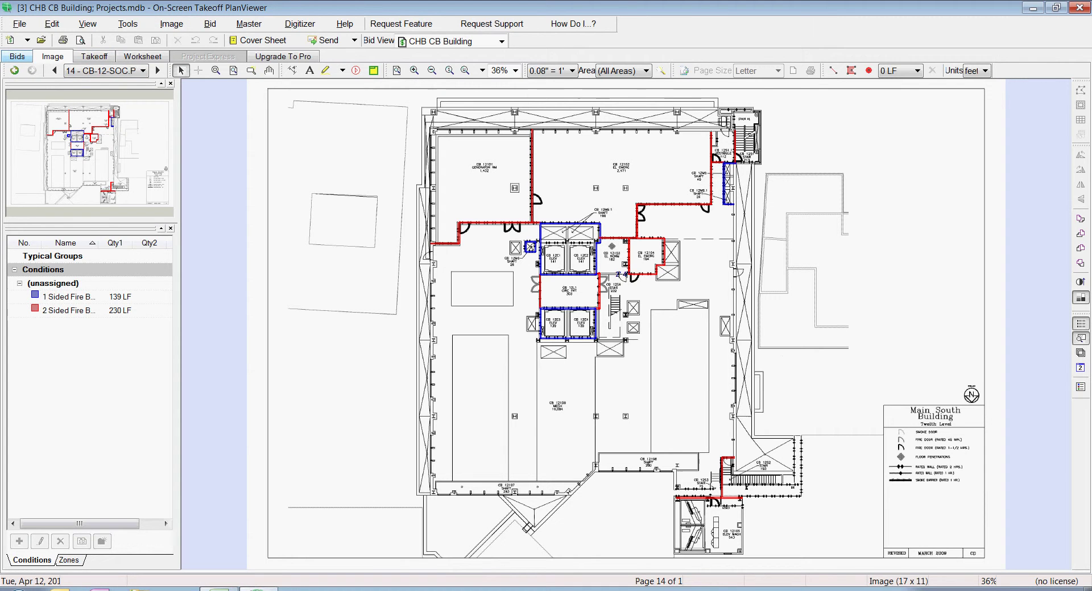
{"action": "left_click", "coordinate": [17, 56]}
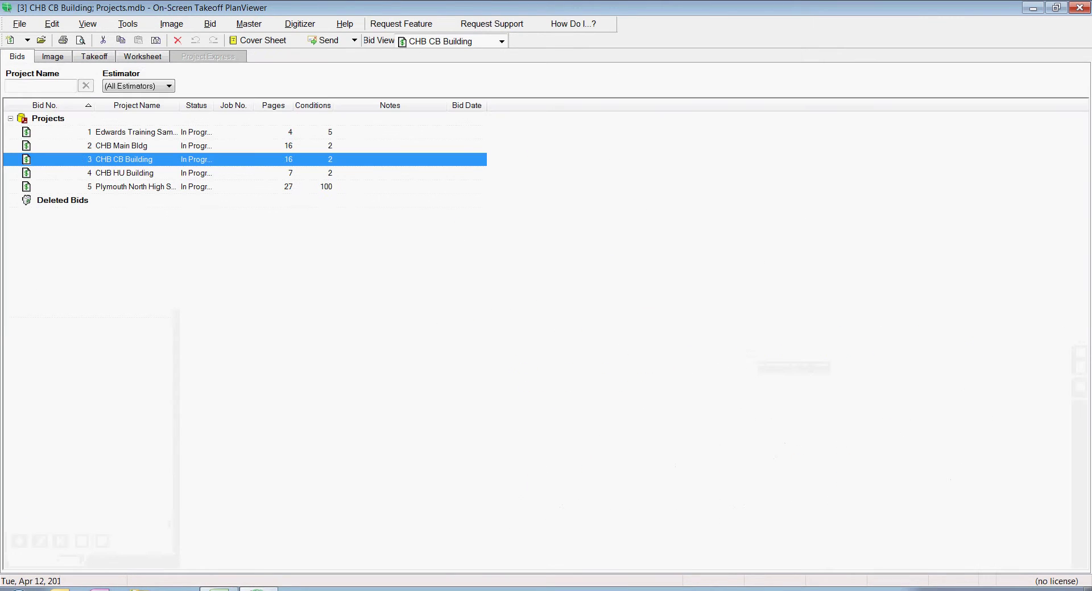
{"action": "left_click", "coordinate": [258, 40]}
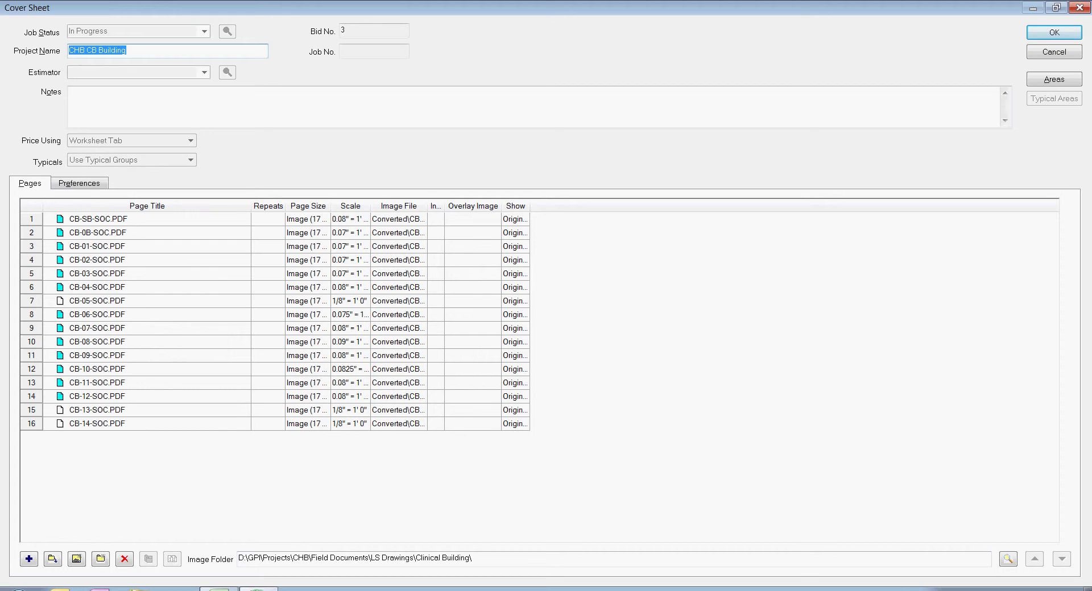
{"action": "left_click", "coordinate": [147, 219]}
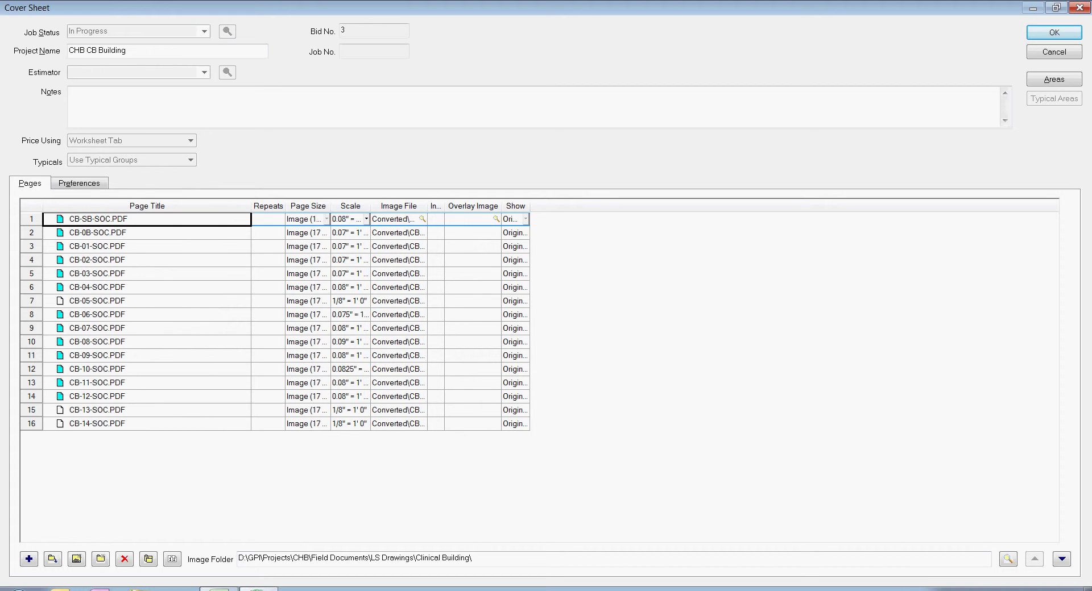
{"action": "double_click", "coordinate": [497, 206]}
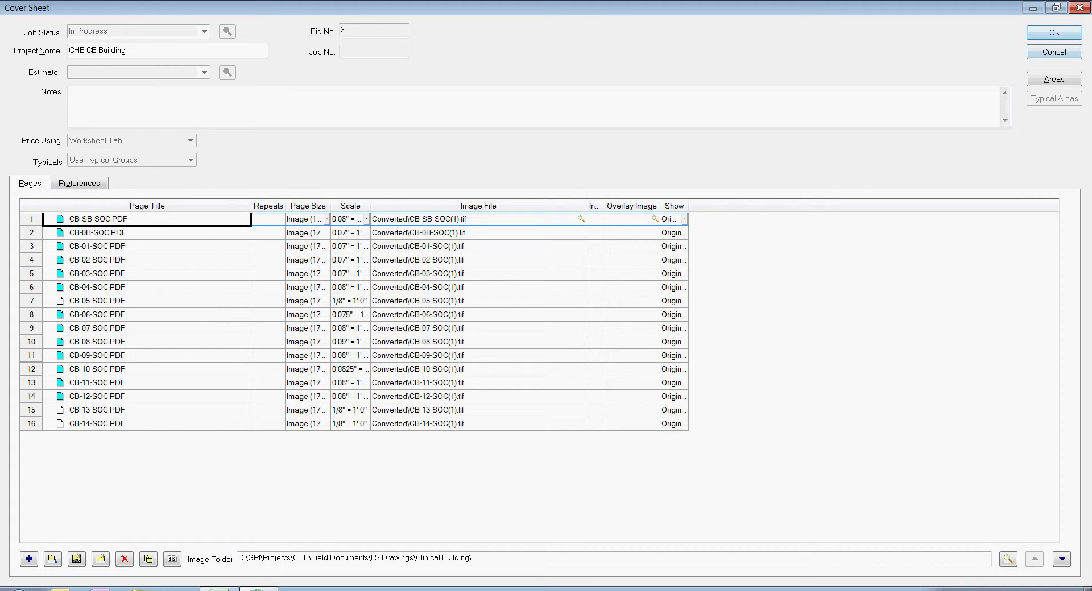
{"action": "key", "text": "Return"}
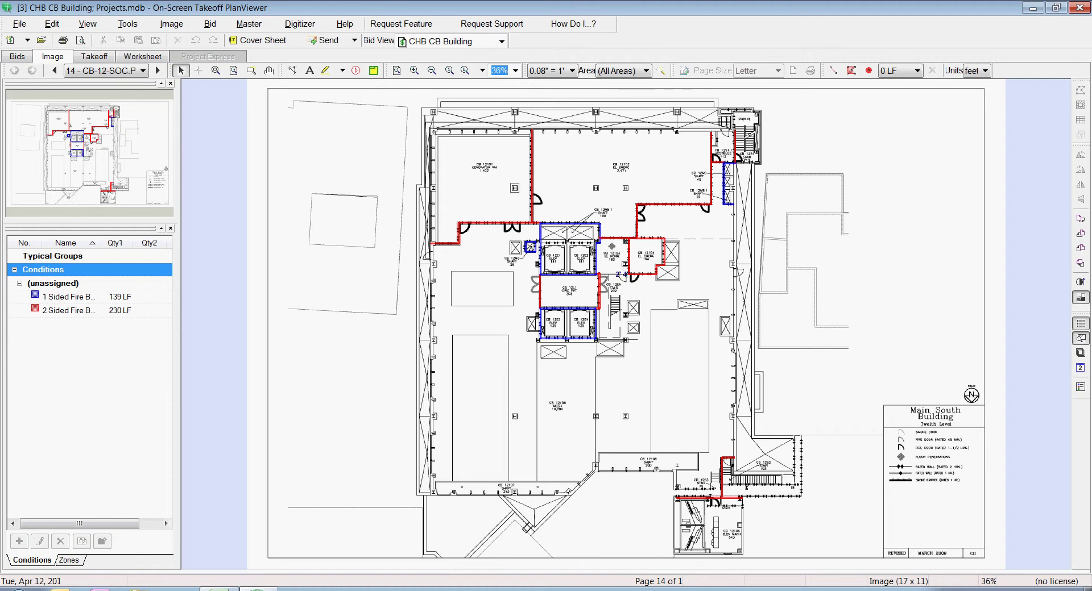
Widen the plan thumbnail and conditions panes, and make the thumbnail pane slightly taller.
{"action": "mouse_move", "coordinate": [181, 324]}
{"action": "left_mouse_down"}
{"action": "mouse_move", "coordinate": [282, 324]}
{"action": "mouse_move", "coordinate": [239, 325]}
{"action": "left_mouse_up"}
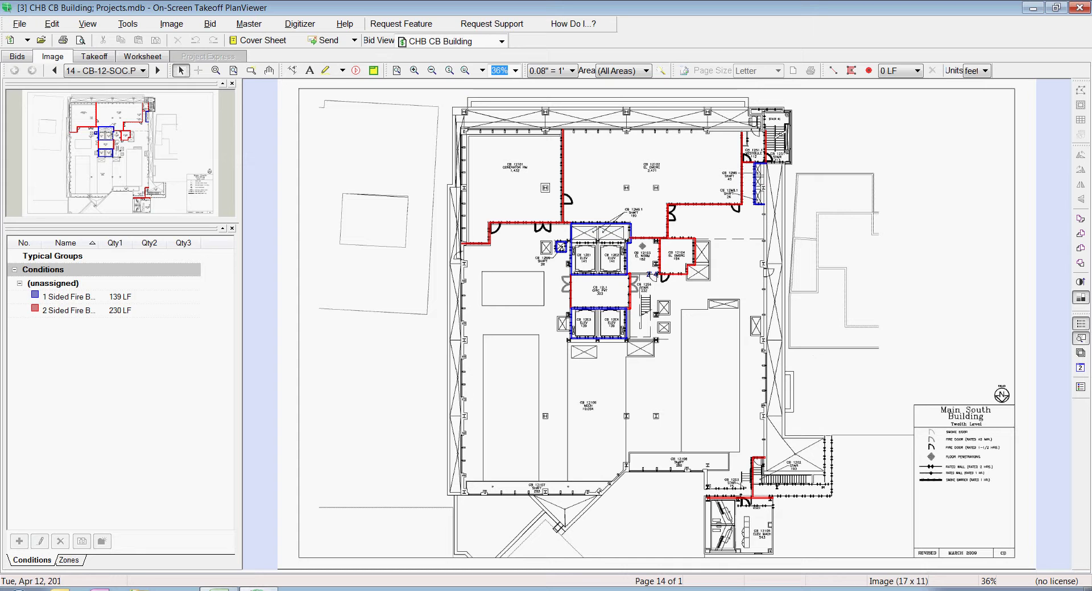
{"action": "left_click_drag", "start_coordinate": [120, 223], "coordinate": [120, 238]}
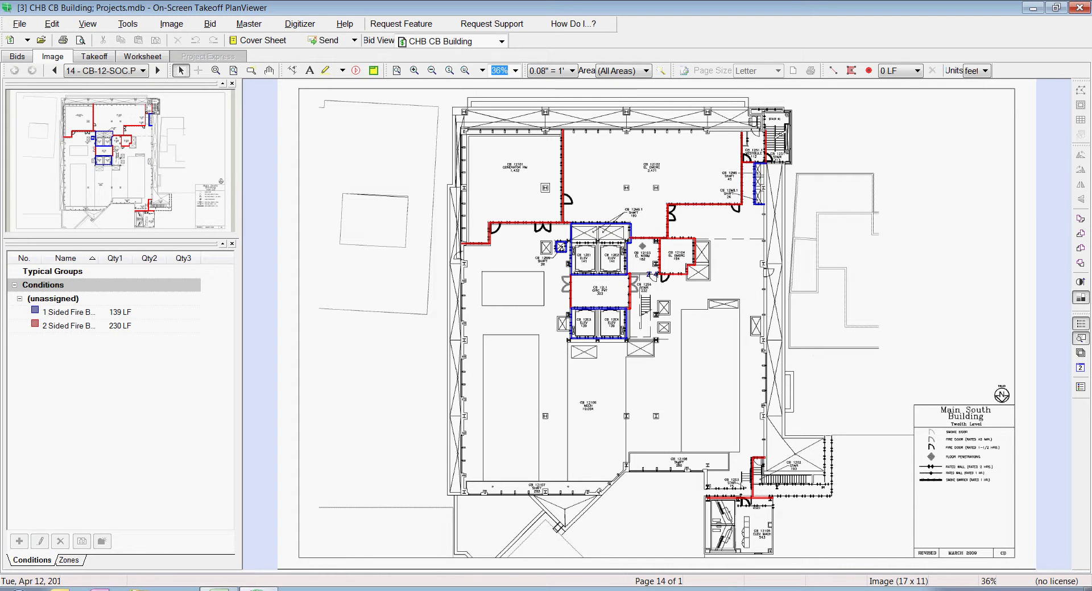
{"action": "mouse_move", "coordinate": [119, 239]}
{"action": "left_mouse_down"}
{"action": "mouse_move", "coordinate": [120, 327]}
{"action": "mouse_move", "coordinate": [120, 236]}
{"action": "left_mouse_up"}
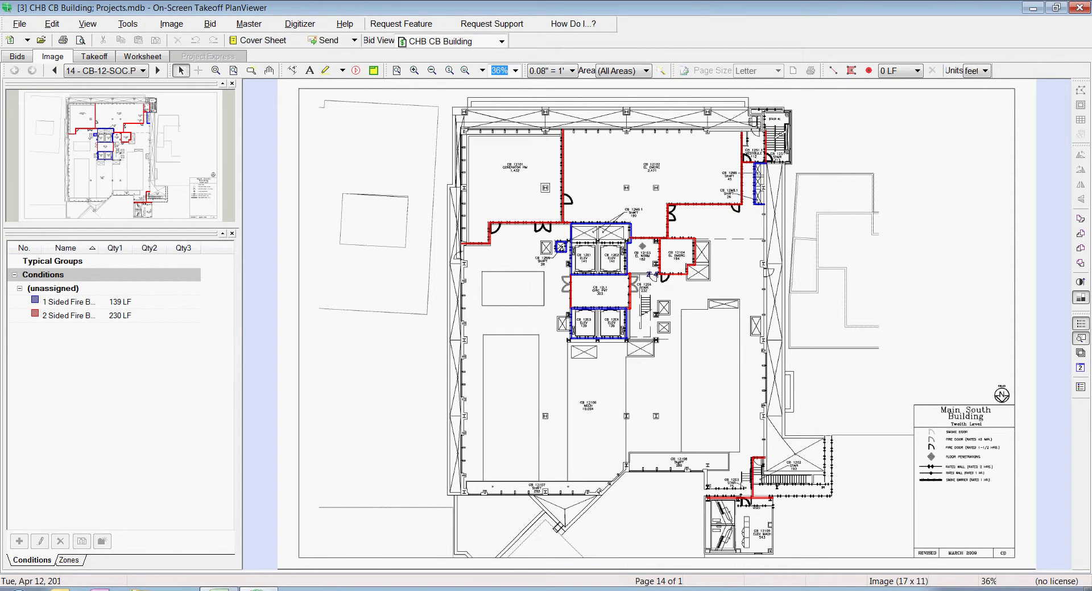
{"action": "mouse_move", "coordinate": [242, 324]}
{"action": "left_mouse_down"}
{"action": "mouse_move", "coordinate": [168, 324]}
{"action": "mouse_move", "coordinate": [234, 324]}
{"action": "left_mouse_up"}
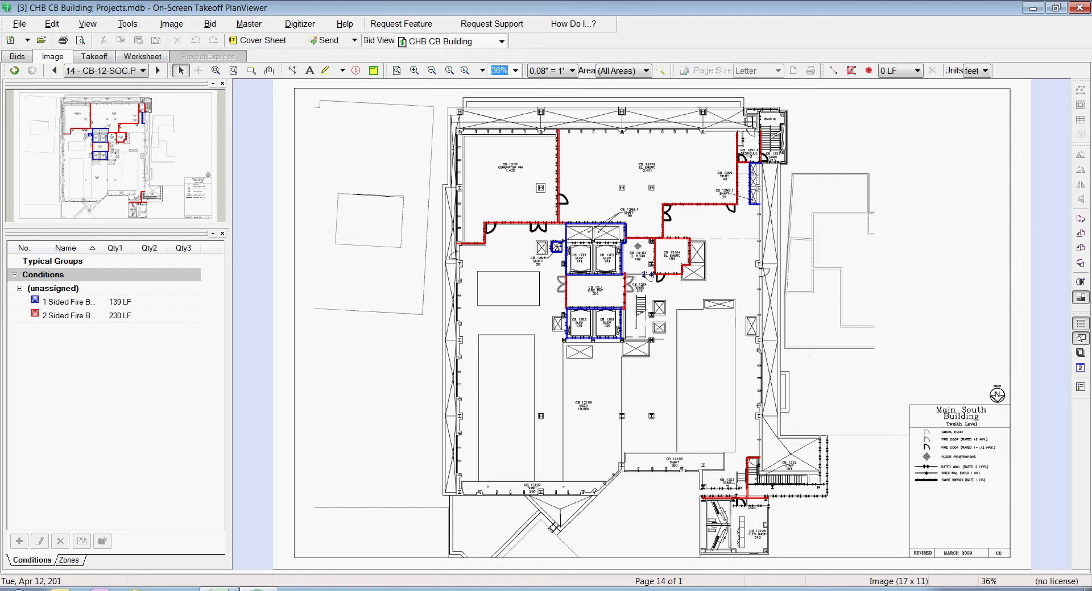
Inspect the red fire-rated wall below generator room CB 12101 up close with the Zoom tool, and return to the full page.
{"action": "left_click", "coordinate": [216, 70]}
{"action": "left_click_drag", "start_coordinate": [599, 162], "coordinate": [415, 264]}
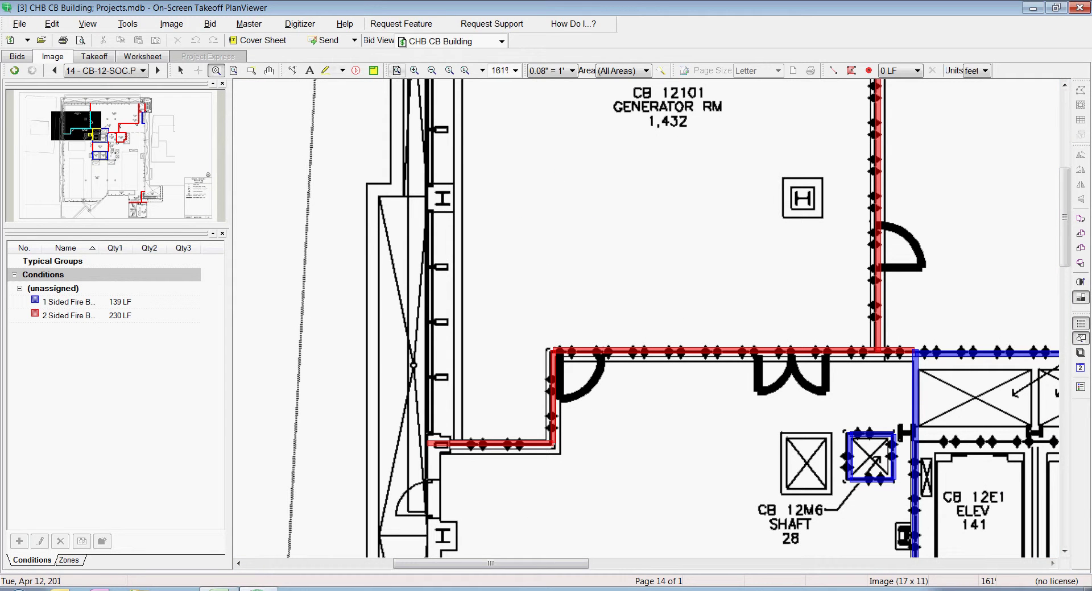
{"action": "left_click", "coordinate": [414, 70]}
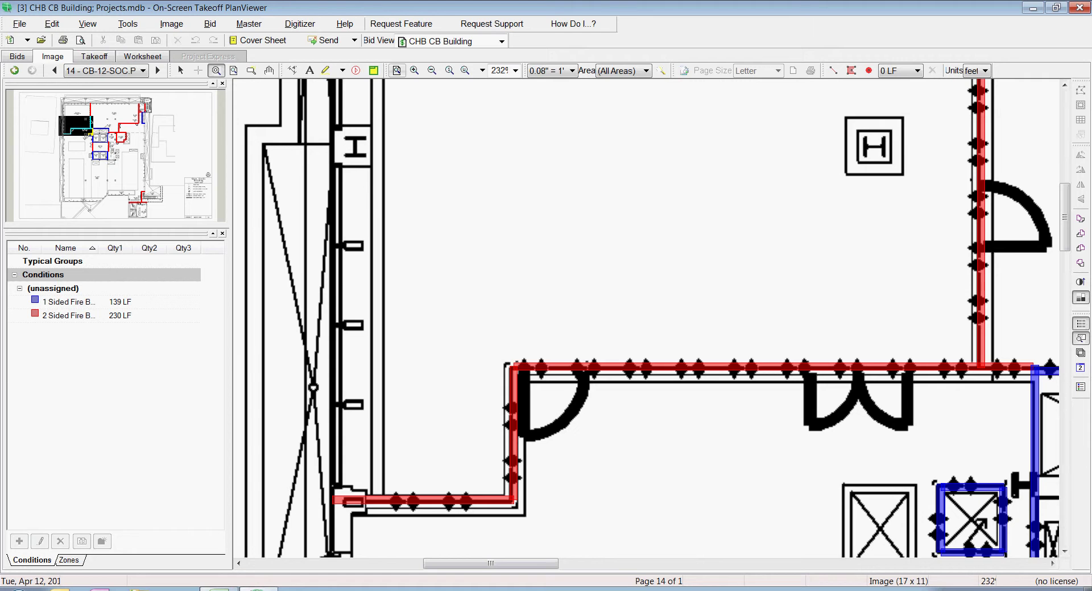
{"action": "left_click", "coordinate": [396, 70]}
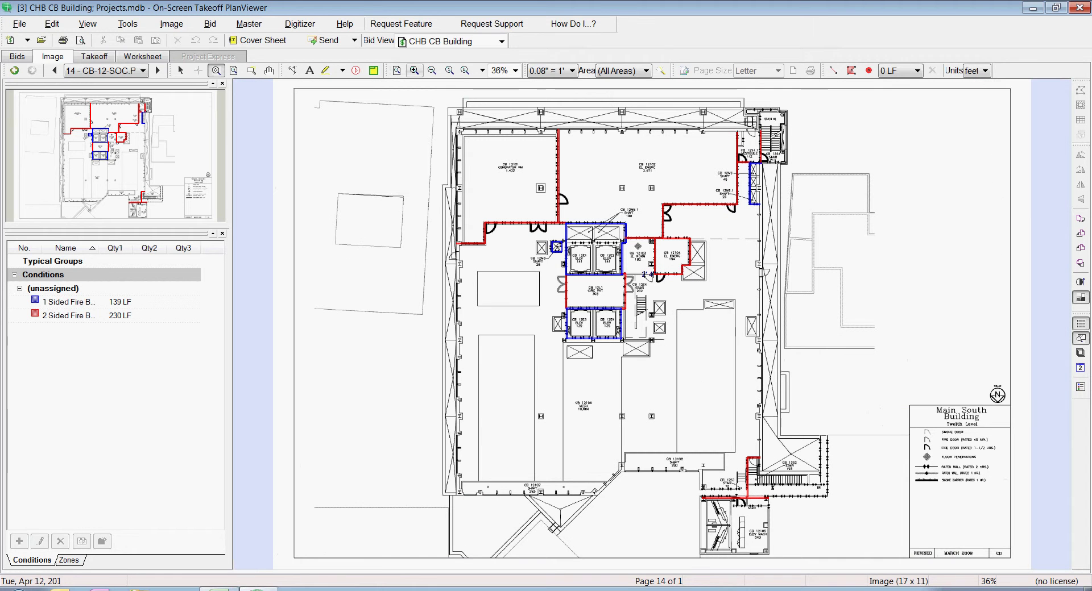
Examine elevators CB 12E1 to CB 12E4 and electrical rooms CB 12103 and CB 12104 up close, and return to the full page.
{"action": "scroll", "coordinate": [663, 332], "scroll_direction": "up", "scroll_amount": 1}
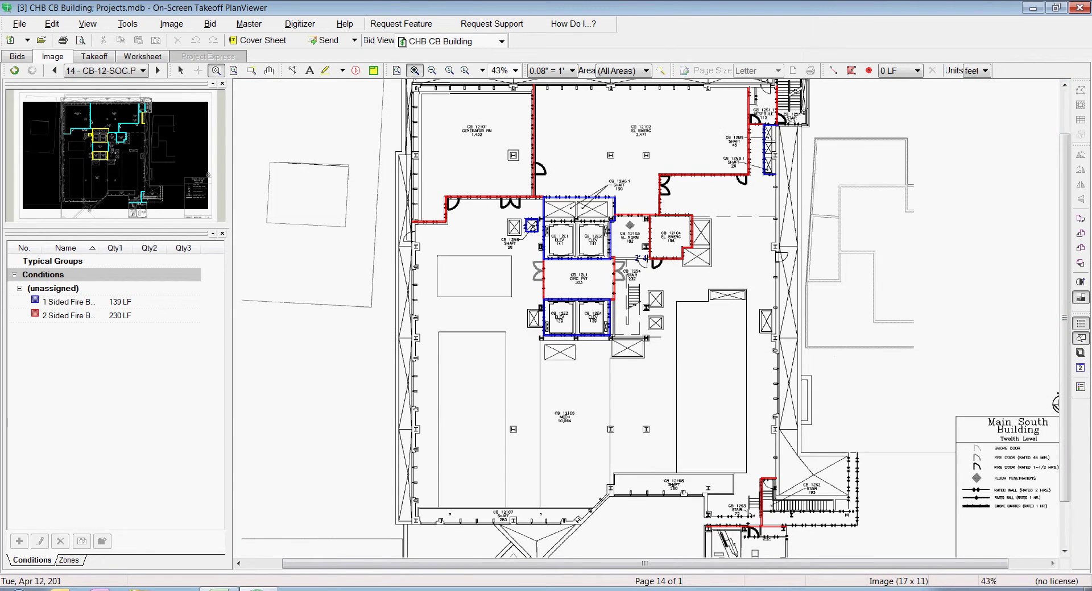
{"action": "scroll", "coordinate": [663, 332], "scroll_direction": "up", "scroll_amount": 1}
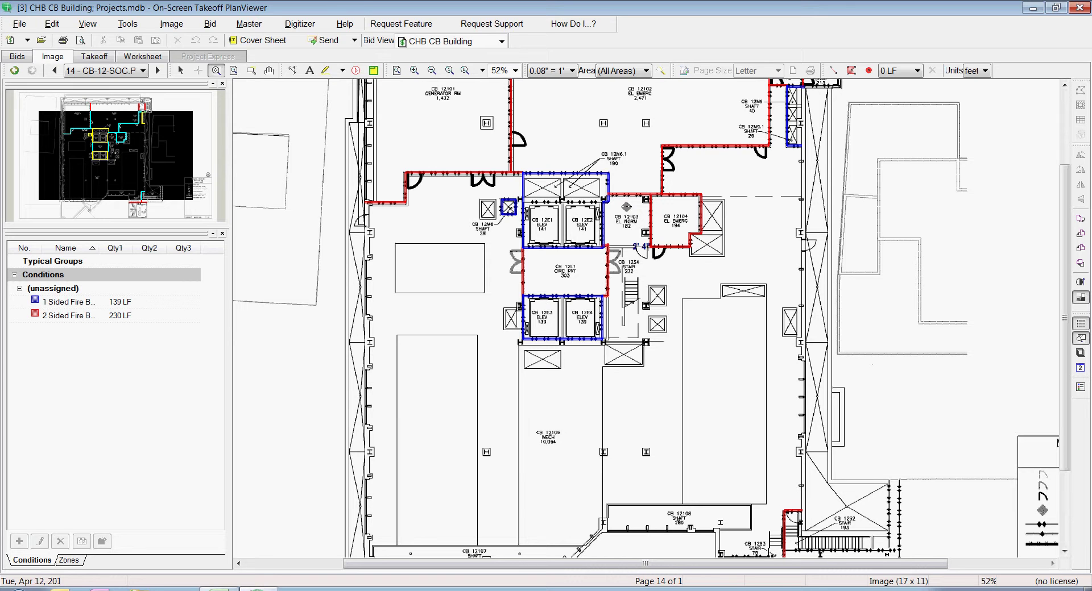
{"action": "left_click", "coordinate": [415, 70]}
{"action": "left_click", "coordinate": [414, 71]}
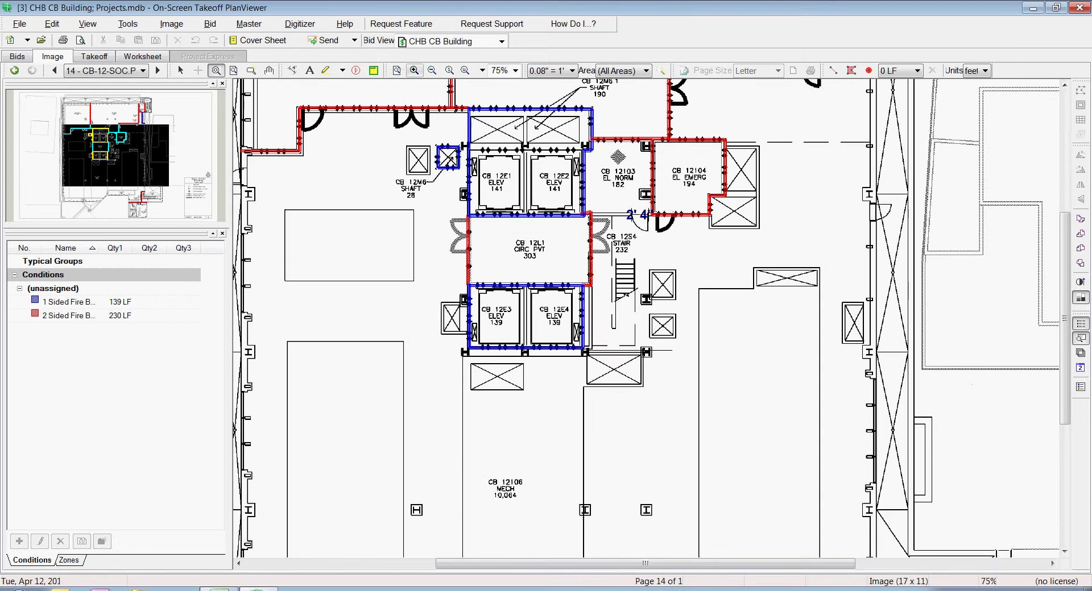
{"action": "left_click", "coordinate": [414, 71]}
{"action": "left_click", "coordinate": [415, 70]}
{"action": "left_click", "coordinate": [415, 71]}
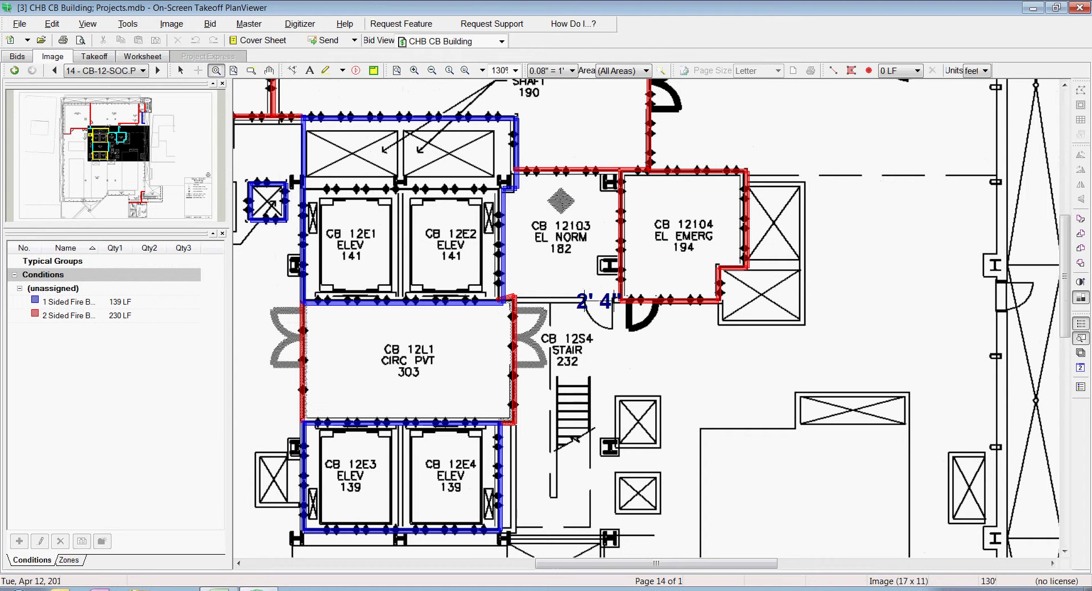
{"action": "left_click", "coordinate": [396, 71]}
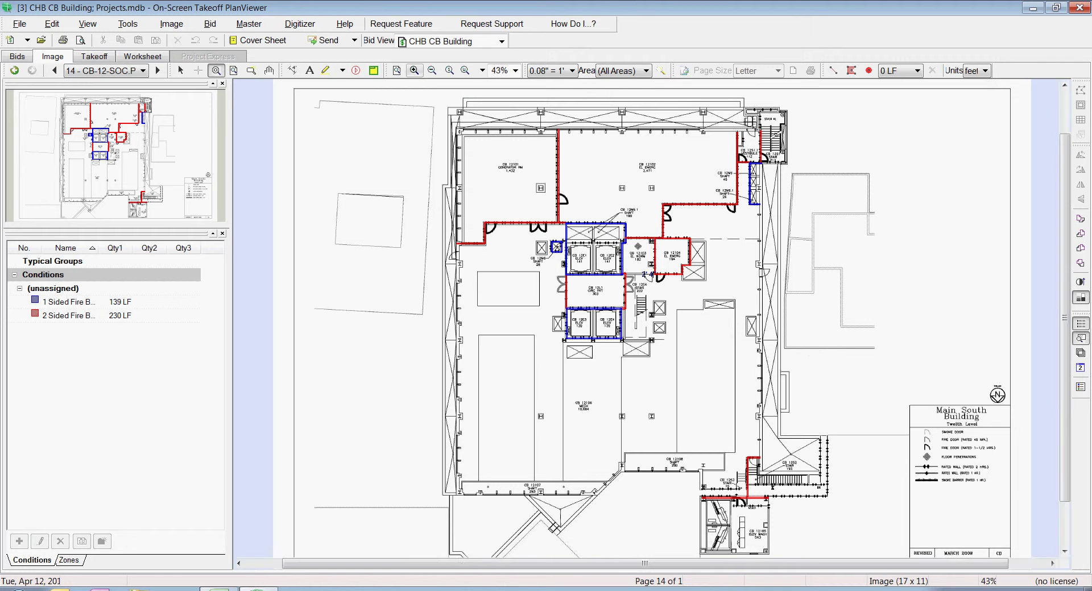
Examine the enlarged twelfth-level plan from the elevator core to the surrounding shafts and the generator room wall, and return to the full page.
{"action": "left_click", "coordinate": [414, 71]}
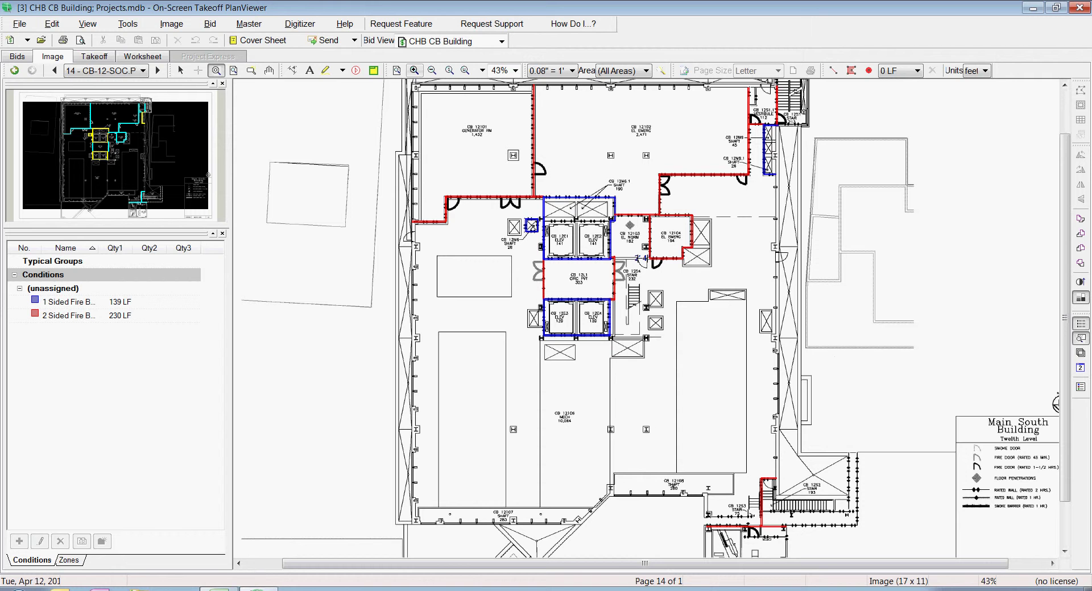
{"action": "left_click", "coordinate": [414, 70]}
{"action": "left_click", "coordinate": [415, 70]}
{"action": "left_click", "coordinate": [415, 71]}
{"action": "left_click", "coordinate": [414, 71]}
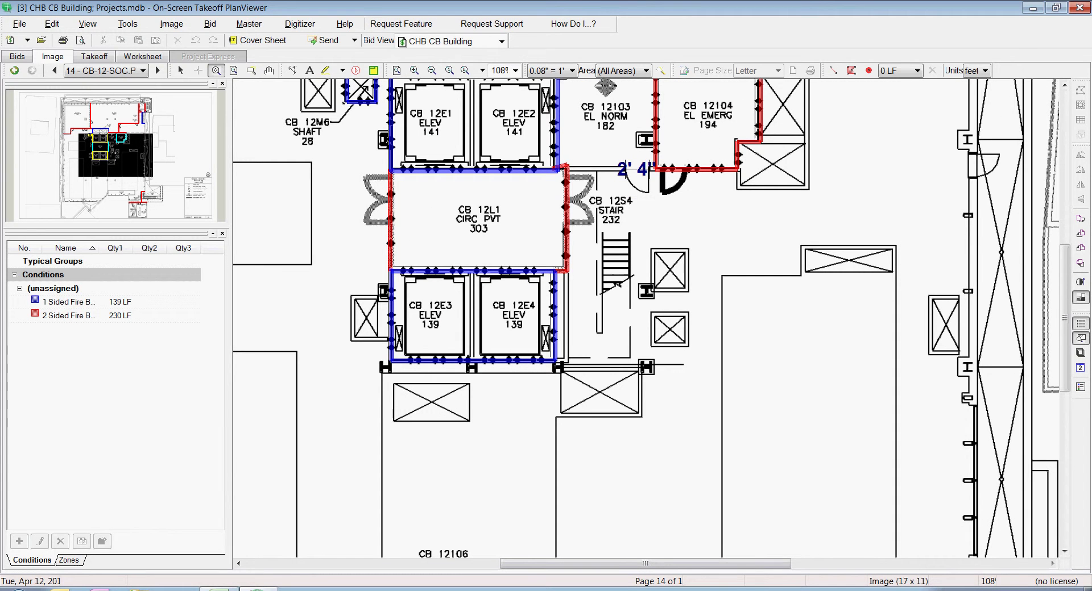
{"action": "left_click_drag", "start_coordinate": [116, 155], "coordinate": [88, 148]}
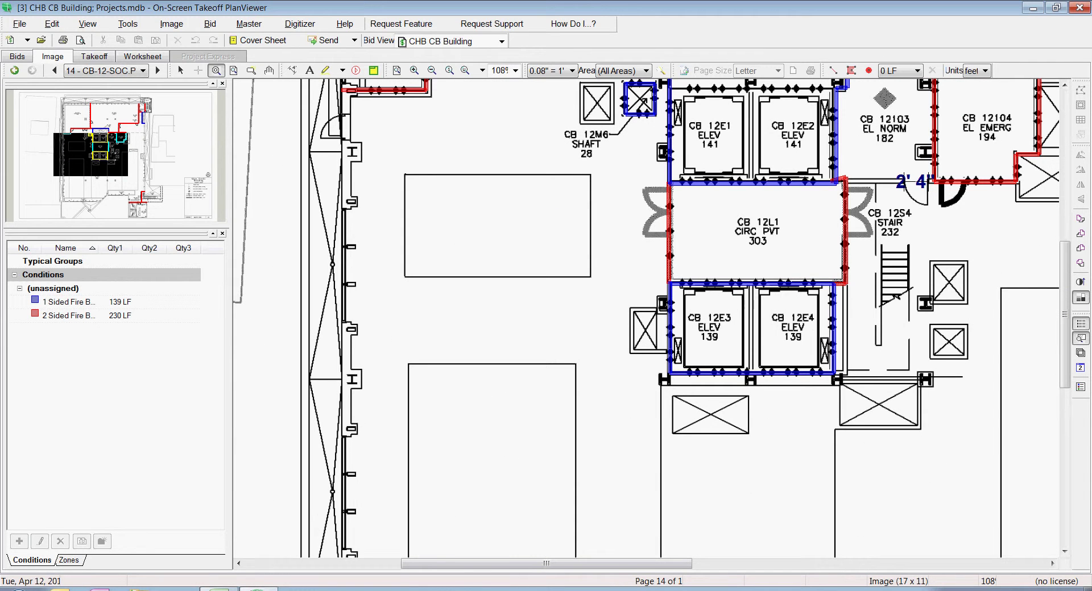
{"action": "mouse_move", "coordinate": [88, 148]}
{"action": "left_mouse_down"}
{"action": "mouse_move", "coordinate": [117, 148]}
{"action": "mouse_move", "coordinate": [103, 135]}
{"action": "left_mouse_up"}
{"action": "key", "text": "Up"}
{"action": "key", "text": "Up"}
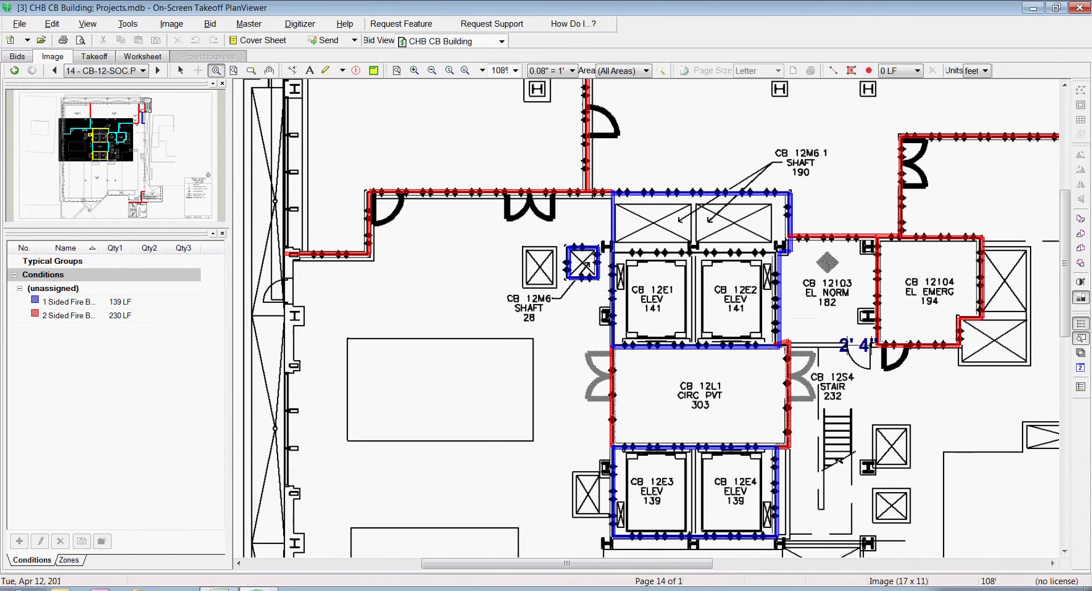
{"action": "key", "text": "Right"}
{"action": "key", "text": "Right"}
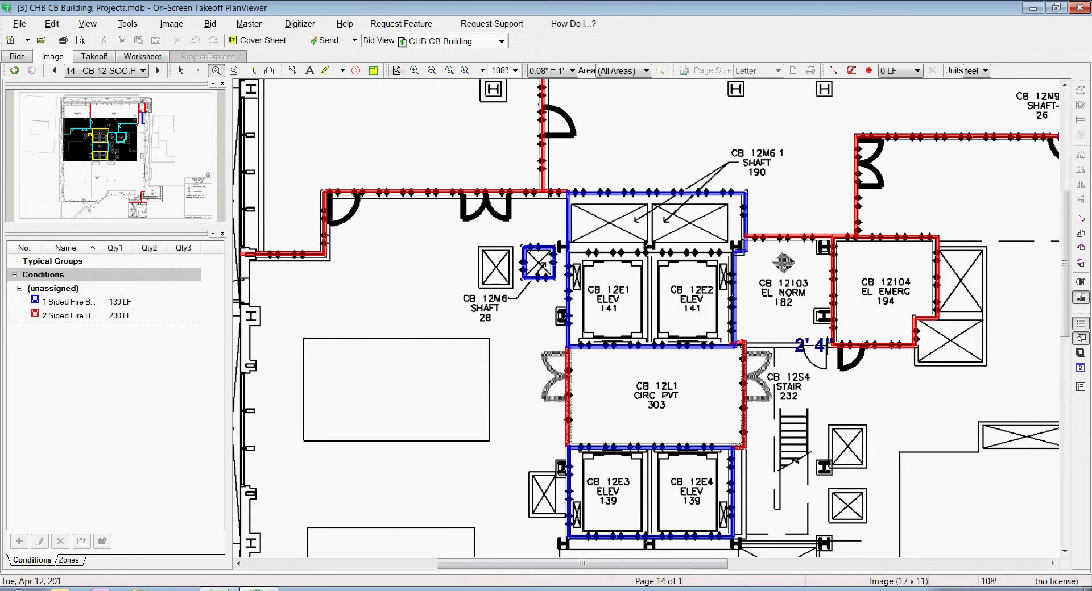
{"action": "left_click", "coordinate": [397, 71]}
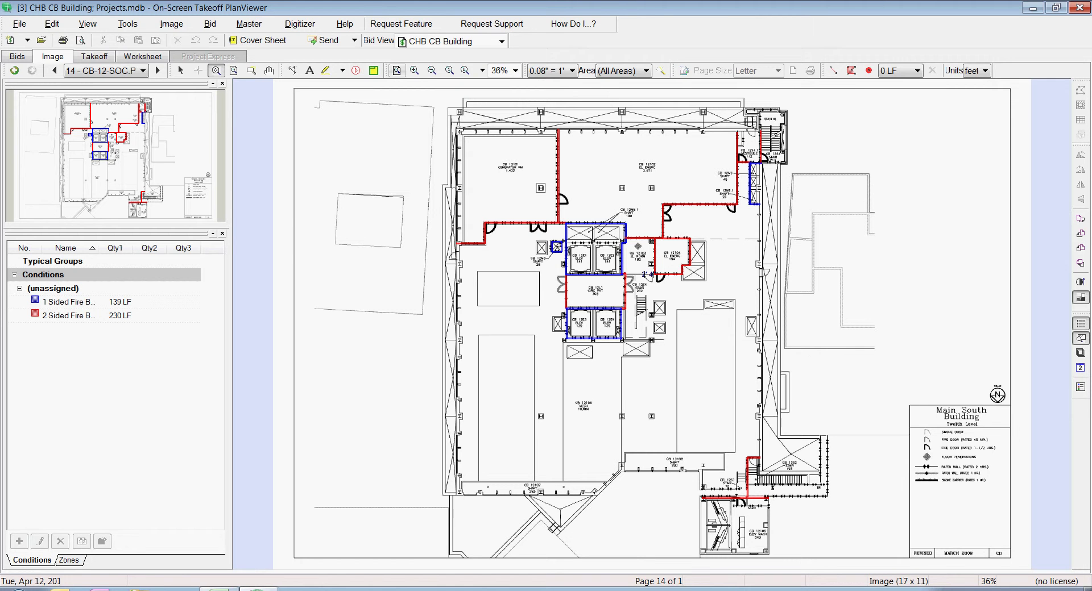
View the central core of the plan at several magnifications, finishing with the whole page fitted in the window.
{"action": "left_click", "coordinate": [415, 70]}
{"action": "left_click", "coordinate": [415, 71]}
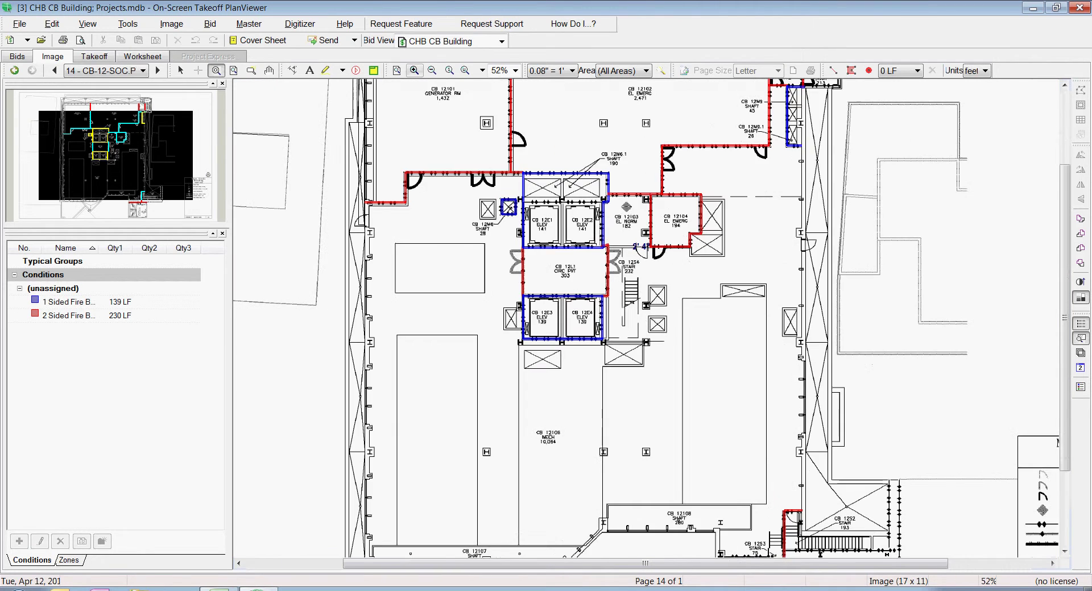
{"action": "left_click", "coordinate": [415, 71]}
{"action": "left_click", "coordinate": [414, 71]}
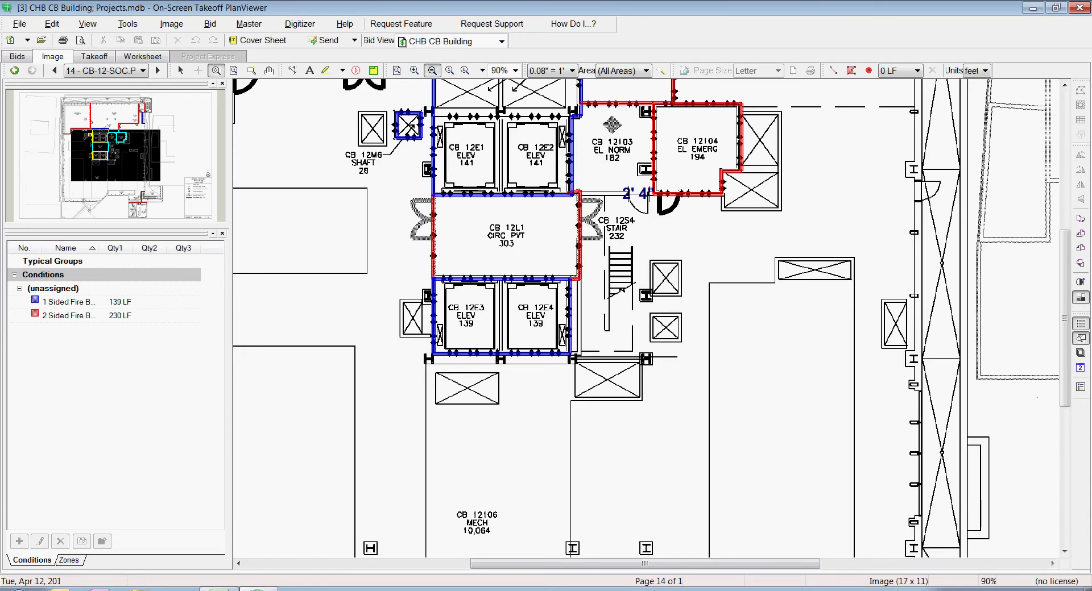
{"action": "left_click", "coordinate": [431, 70]}
{"action": "left_click", "coordinate": [432, 70]}
{"action": "left_click", "coordinate": [431, 71]}
{"action": "left_click", "coordinate": [432, 70]}
{"action": "left_click", "coordinate": [432, 70]}
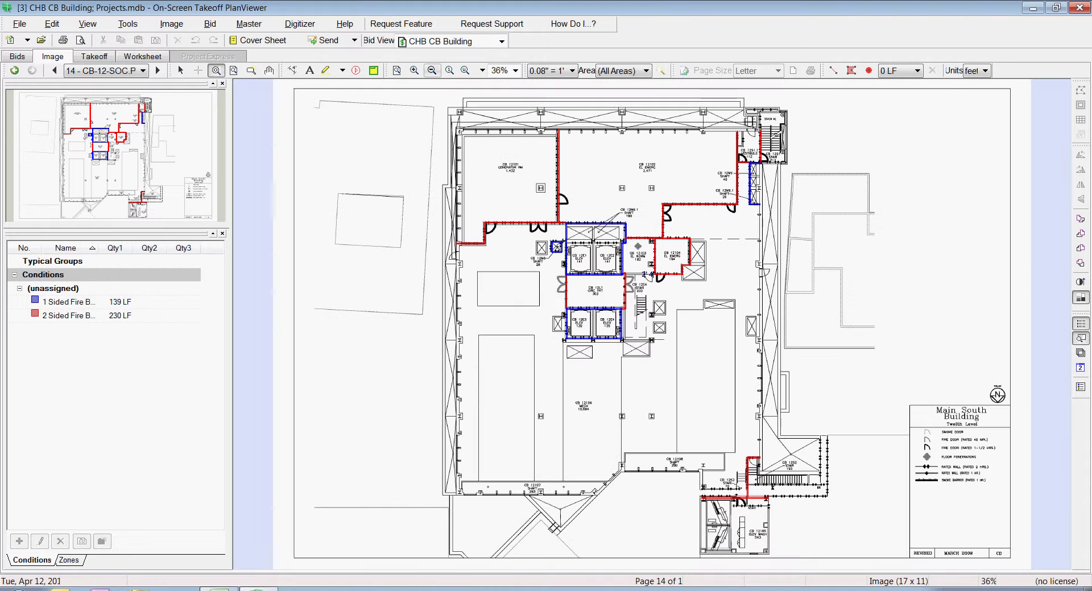
{"action": "left_click", "coordinate": [414, 70]}
{"action": "left_click", "coordinate": [414, 71]}
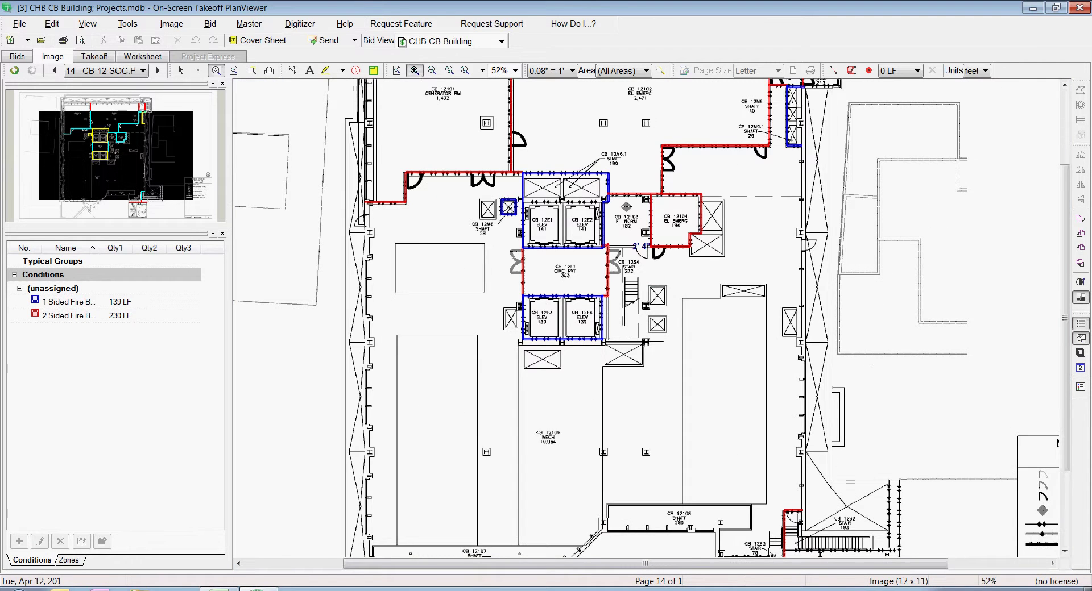
{"action": "left_click", "coordinate": [415, 71]}
{"action": "left_click", "coordinate": [415, 71]}
{"action": "left_click", "coordinate": [396, 70]}
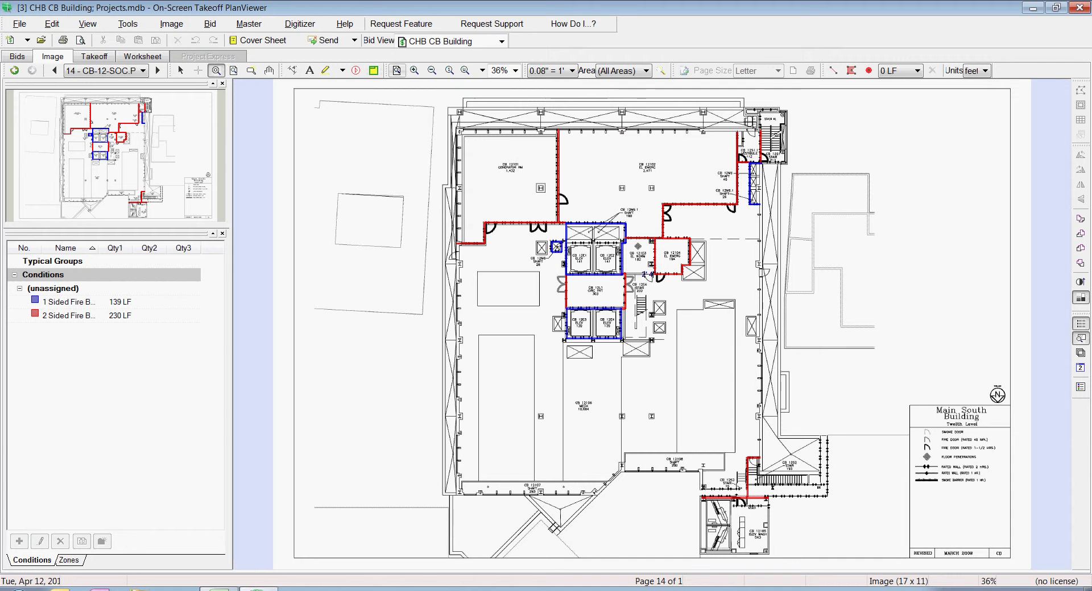
Frame the area from shaft CB 12M6 to stair CB 12S4 for a closer look, and restore the full page view.
{"action": "left_click", "coordinate": [414, 71]}
{"action": "left_click", "coordinate": [414, 71]}
{"action": "left_click", "coordinate": [415, 71]}
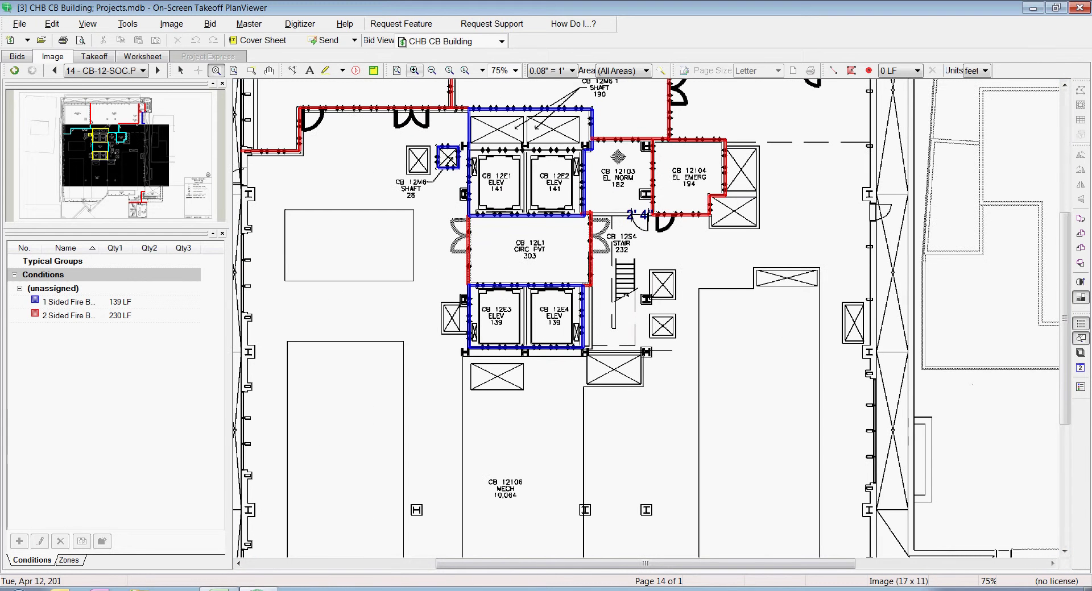
{"action": "left_click_drag", "start_coordinate": [418, 151], "coordinate": [669, 445]}
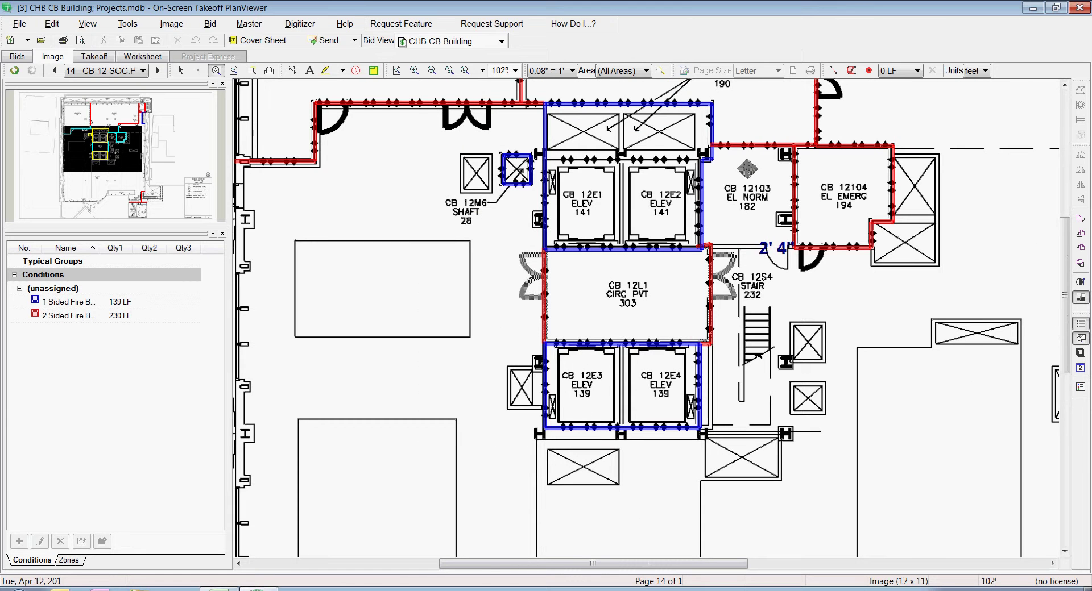
{"action": "left_click", "coordinate": [397, 71]}
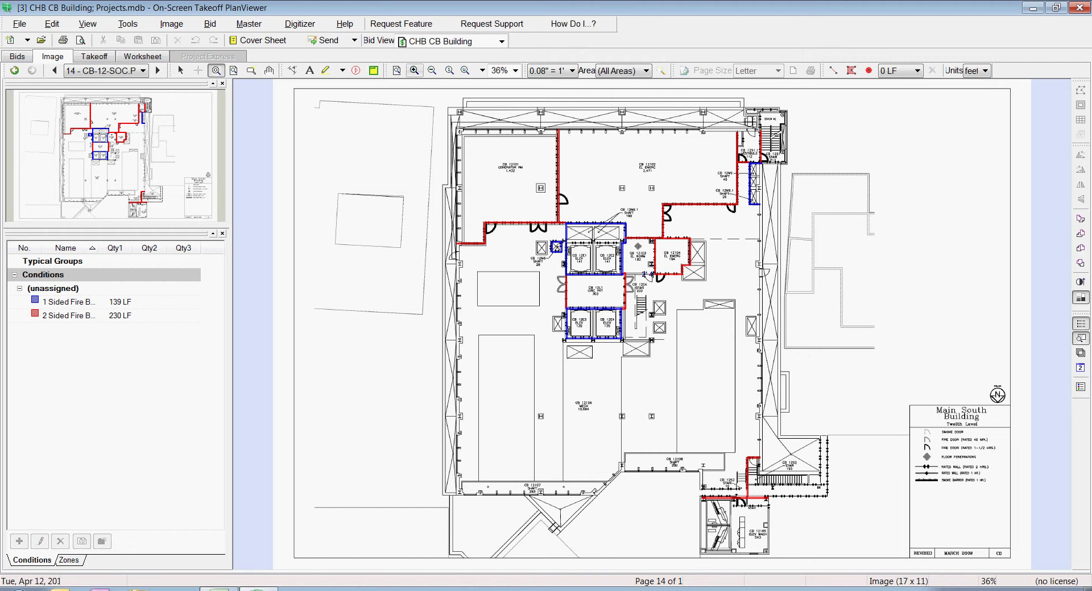
Examine circulation space CB 12L1, elevators CB 12E3 and CB 12E4 and stair CB 12S4 up close, and return to a wider view.
{"action": "scroll", "coordinate": [677, 350], "scroll_direction": "up", "scroll_amount": 1}
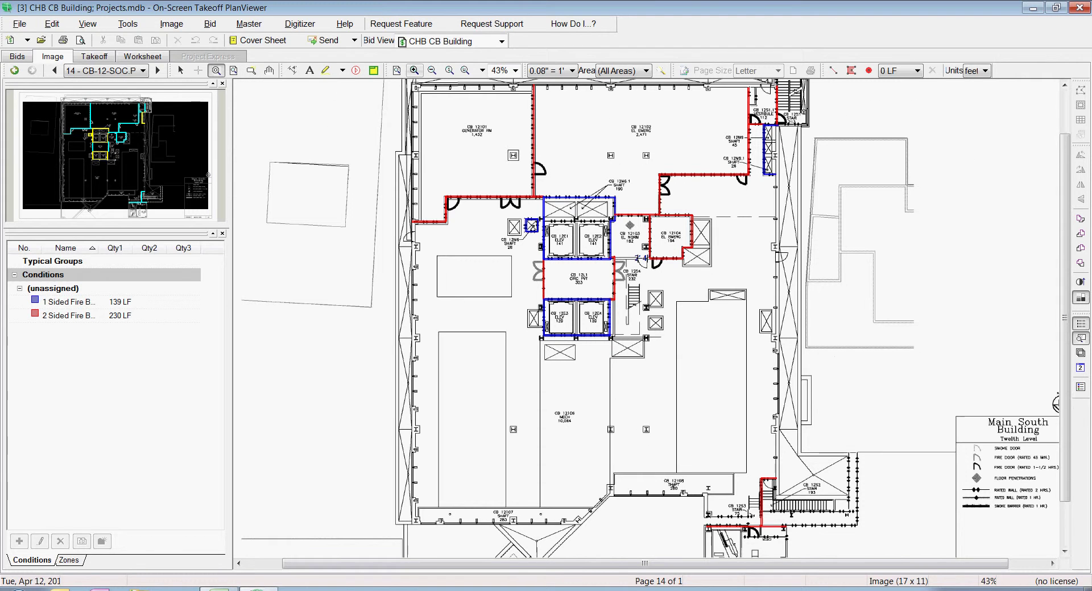
{"action": "left_click", "coordinate": [414, 70]}
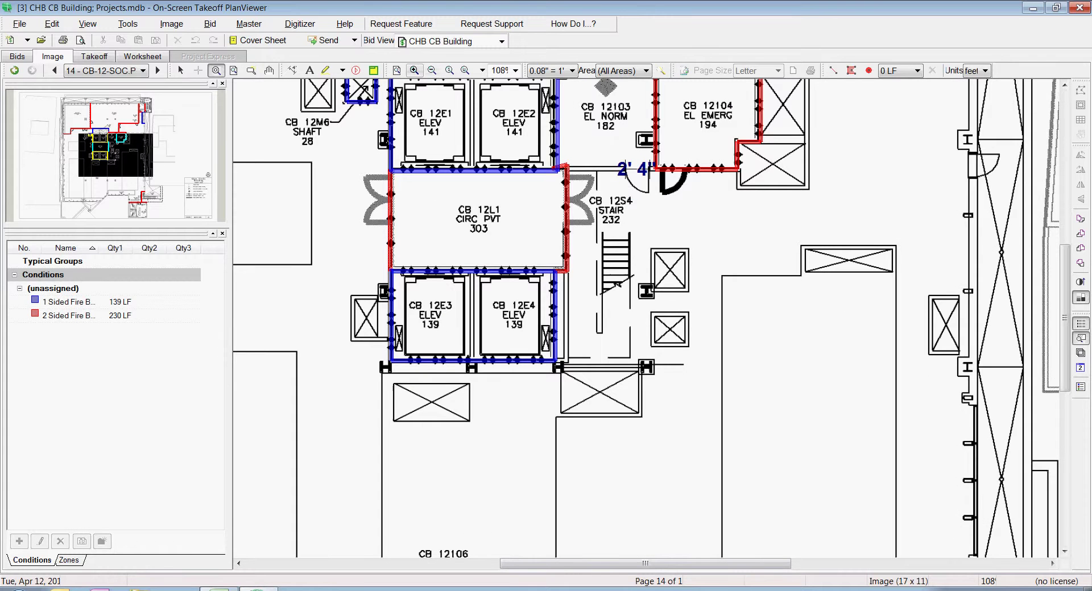
{"action": "left_click", "coordinate": [414, 70]}
{"action": "left_click", "coordinate": [431, 70]}
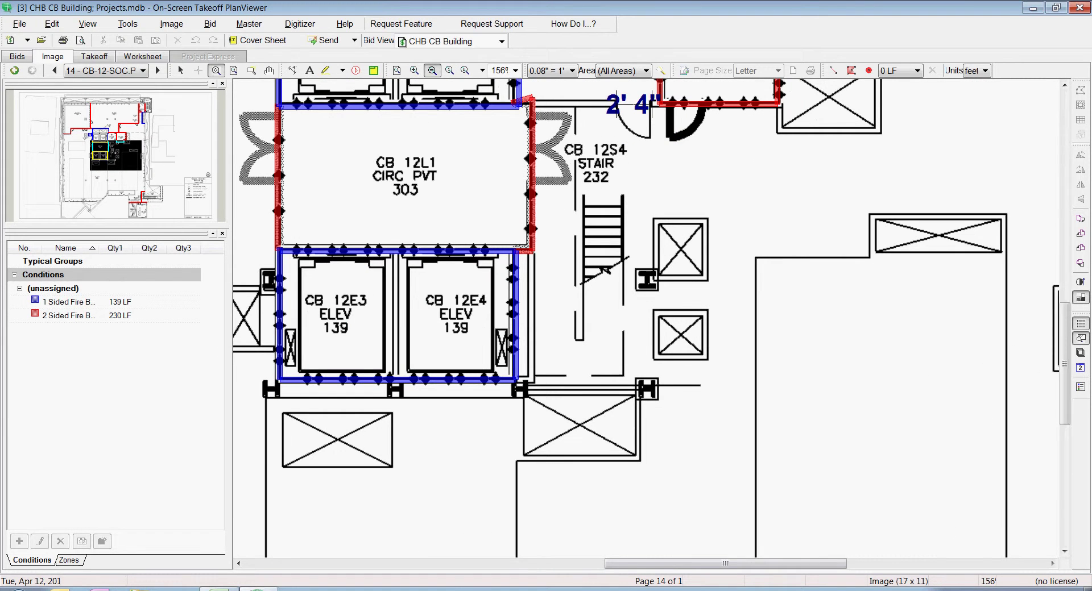
{"action": "left_click", "coordinate": [432, 69]}
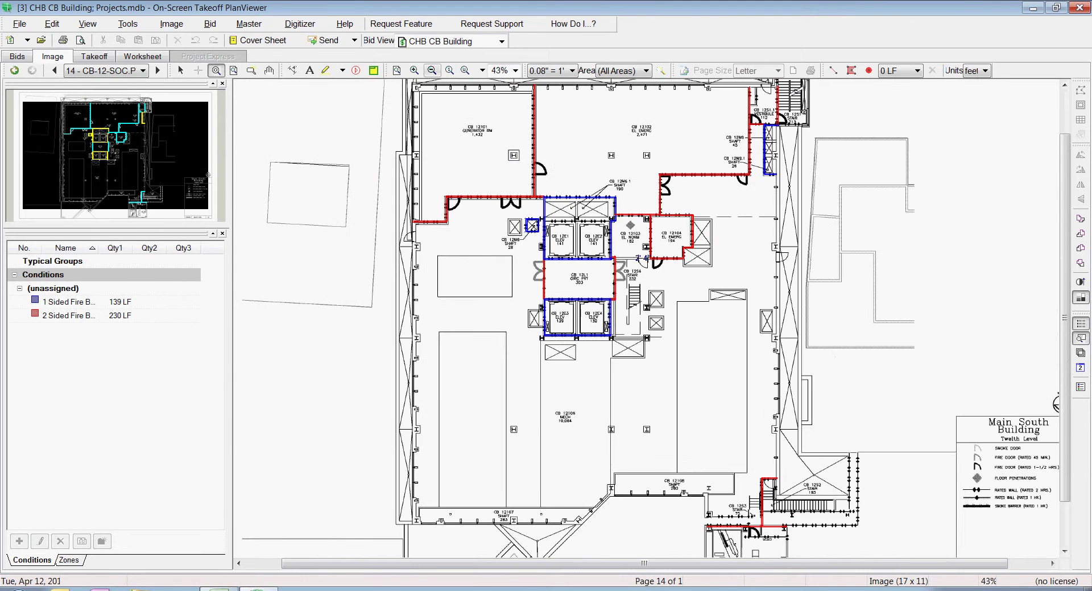
Pan the plan and frame the area from the generator room's lower wall to the elevator core, and restore the full page.
{"action": "left_click", "coordinate": [269, 70]}
{"action": "mouse_move", "coordinate": [626, 284]}
{"action": "left_mouse_down"}
{"action": "mouse_move", "coordinate": [582, 286]}
{"action": "mouse_move", "coordinate": [584, 360]}
{"action": "mouse_move", "coordinate": [584, 254]}
{"action": "left_mouse_up"}
{"action": "left_click", "coordinate": [217, 70]}
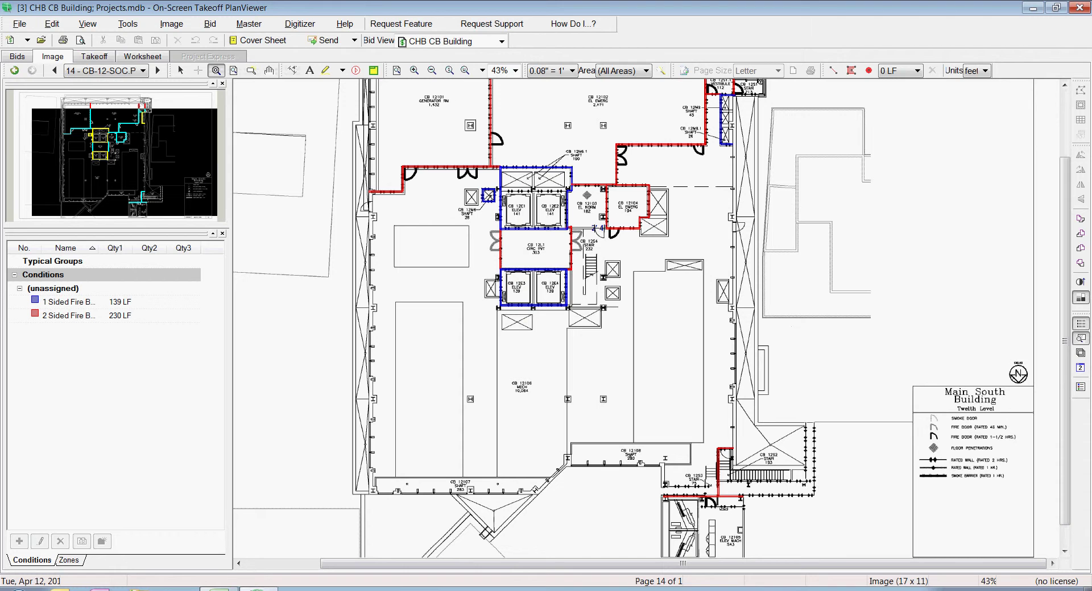
{"action": "left_click_drag", "start_coordinate": [345, 129], "coordinate": [566, 362]}
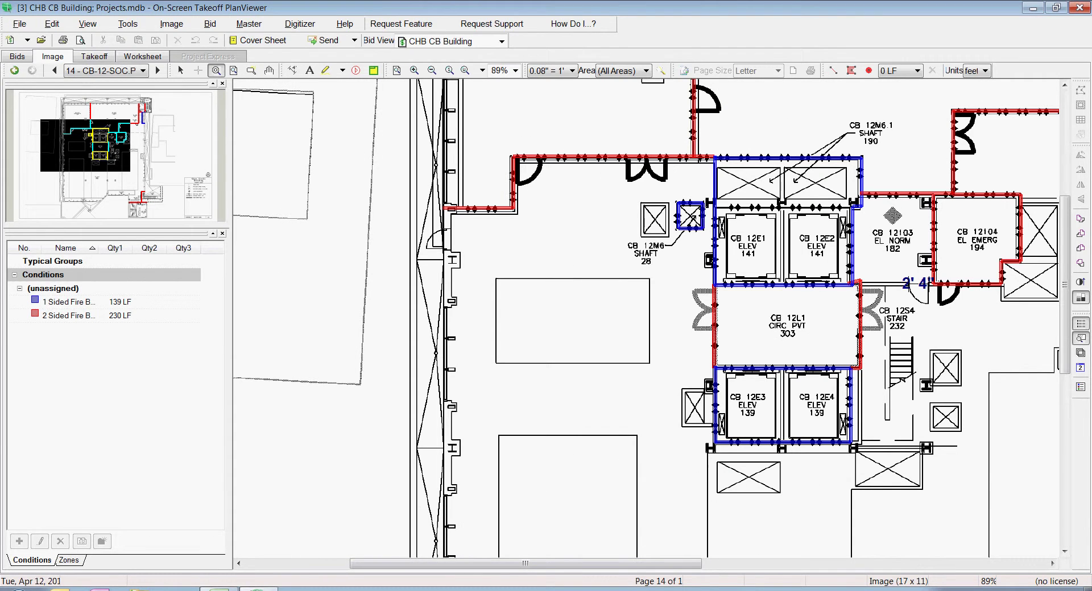
{"action": "left_click", "coordinate": [396, 70]}
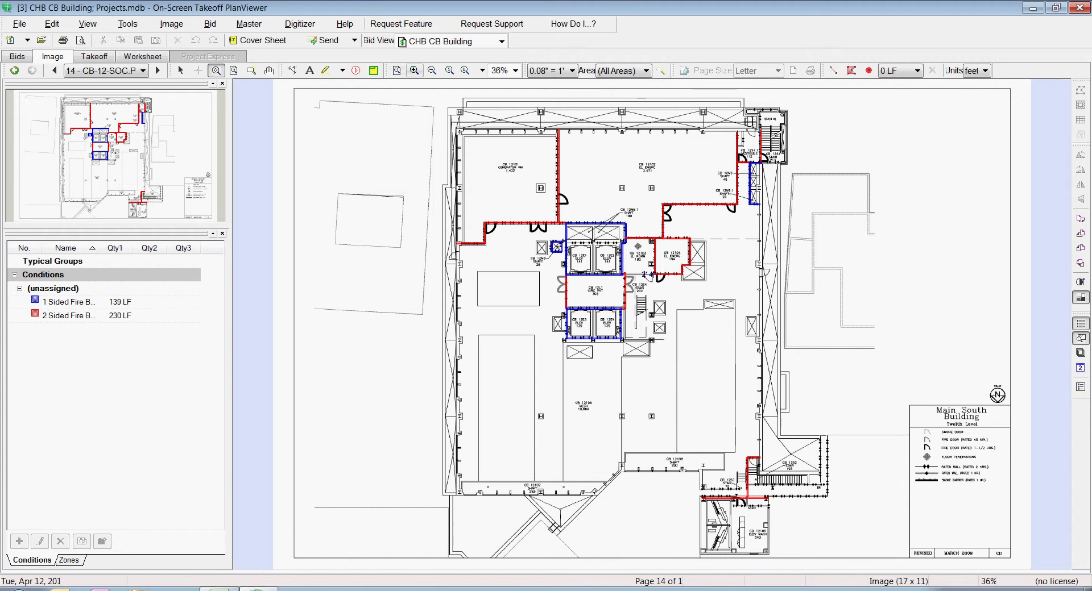
Inspect the enlarged plan from mechanical room CB 12106 back up to generator room CB 12101 and electrical room CB 12102.
{"action": "left_click", "coordinate": [251, 70]}
{"action": "left_click", "coordinate": [449, 70]}
{"action": "left_click", "coordinate": [432, 70]}
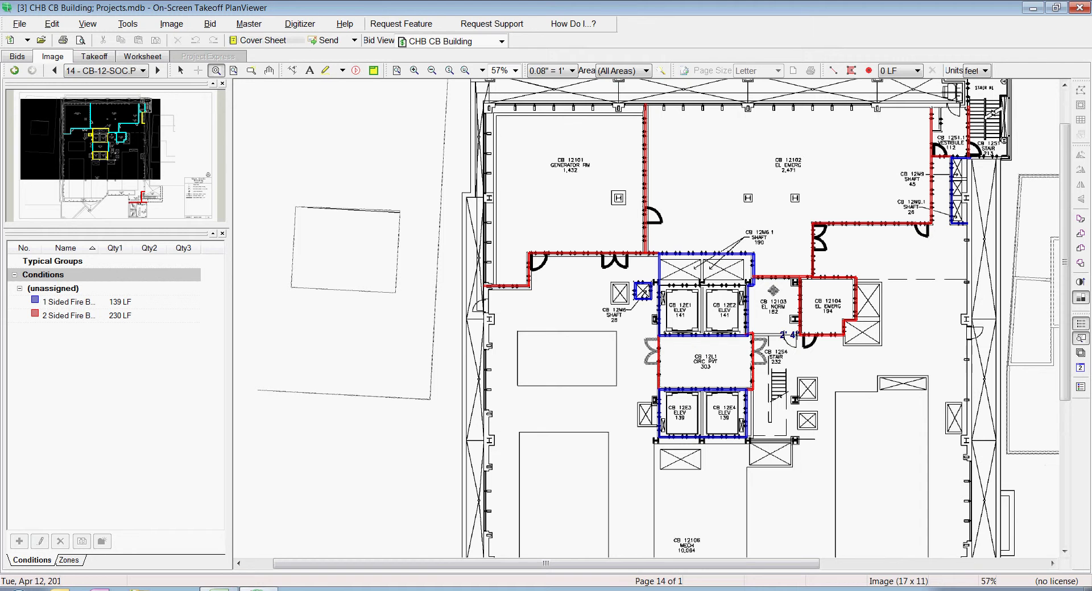
{"action": "left_click", "coordinate": [269, 71]}
{"action": "mouse_move", "coordinate": [682, 341]}
{"action": "left_mouse_down"}
{"action": "mouse_move", "coordinate": [486, 316]}
{"action": "mouse_move", "coordinate": [478, 348]}
{"action": "mouse_move", "coordinate": [486, 328]}
{"action": "mouse_move", "coordinate": [460, 207]}
{"action": "mouse_move", "coordinate": [487, 340]}
{"action": "mouse_move", "coordinate": [382, 303]}
{"action": "mouse_move", "coordinate": [522, 246]}
{"action": "mouse_move", "coordinate": [483, 143]}
{"action": "mouse_move", "coordinate": [522, 291]}
{"action": "mouse_move", "coordinate": [505, 262]}
{"action": "mouse_move", "coordinate": [442, 222]}
{"action": "mouse_move", "coordinate": [508, 186]}
{"action": "mouse_move", "coordinate": [530, 204]}
{"action": "left_mouse_up"}
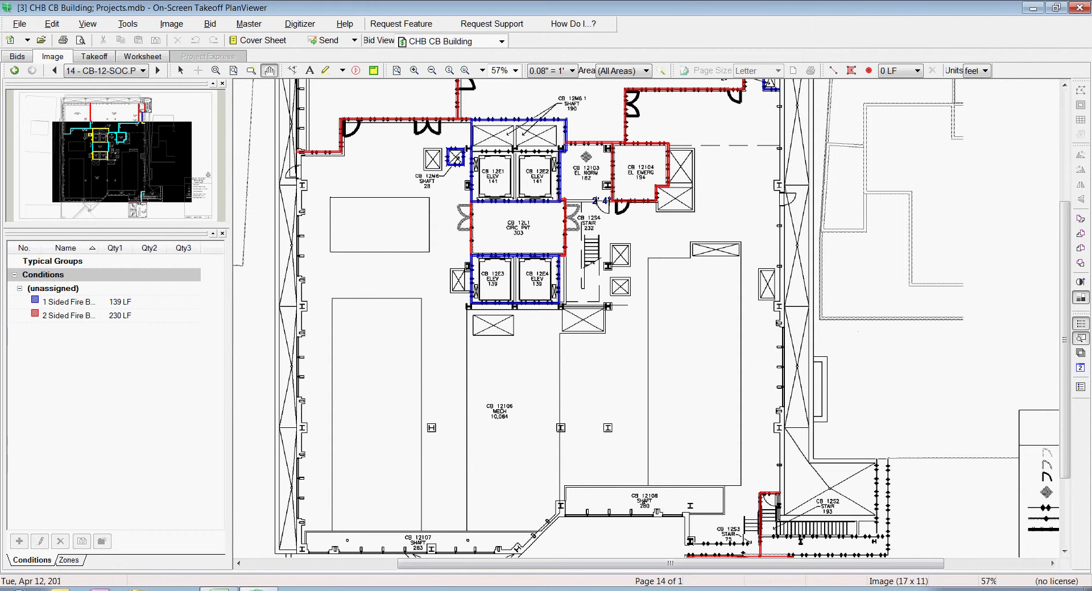
{"action": "left_click_drag", "start_coordinate": [531, 203], "coordinate": [597, 335]}
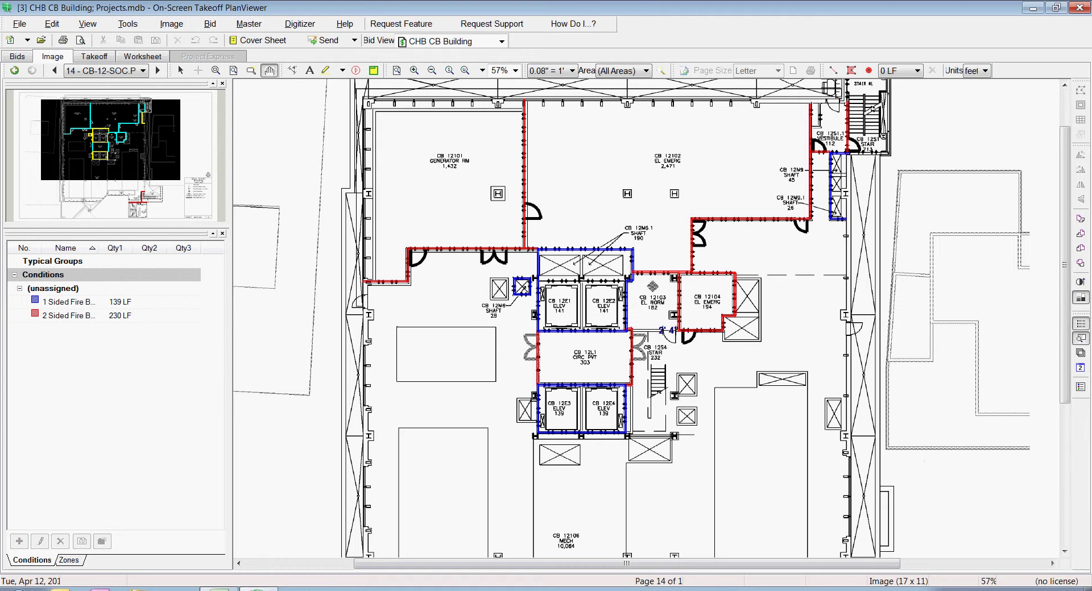
Draw a linear measurement about 8' 5" long along the wall between room CB 12103 and stair CB 12S4.
{"action": "left_click", "coordinate": [832, 70]}
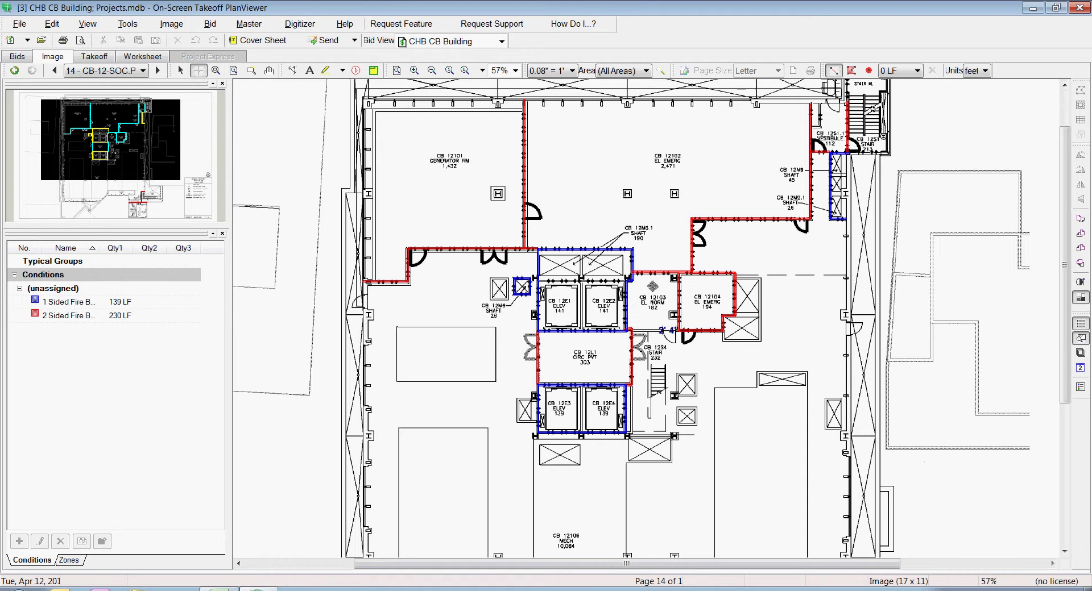
{"action": "left_click", "coordinate": [631, 330]}
{"action": "left_click", "coordinate": [414, 70]}
{"action": "scroll", "coordinate": [616, 302], "scroll_direction": "up", "scroll_amount": 2}
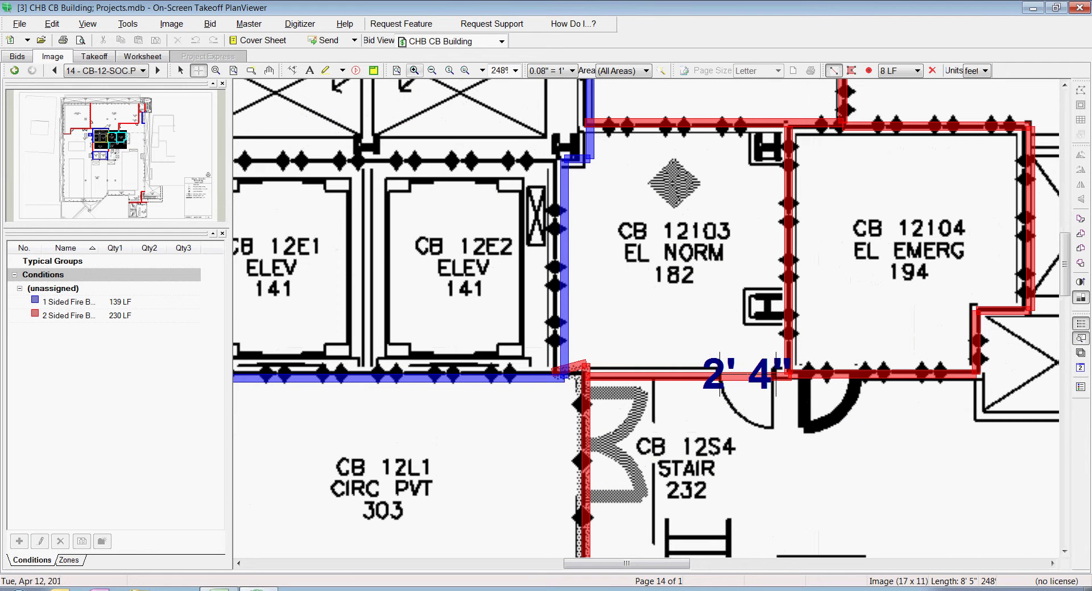
Align the measurement line with the wall below room CB 12103, ending at the corner of CB 12104, about 8' 4" long.
{"action": "left_click", "coordinate": [180, 70]}
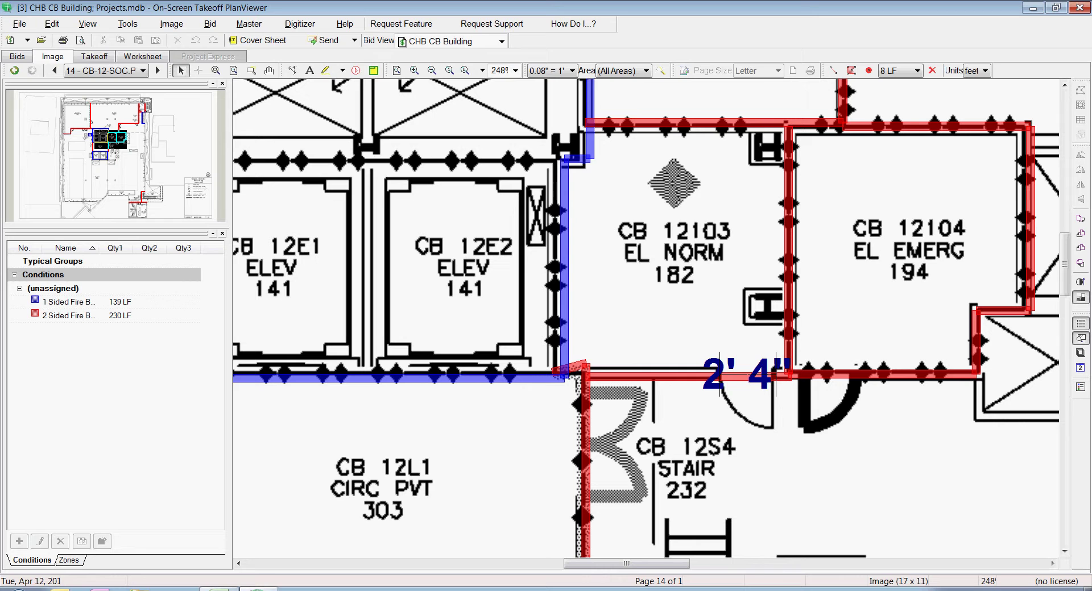
{"action": "left_click", "coordinate": [682, 376]}
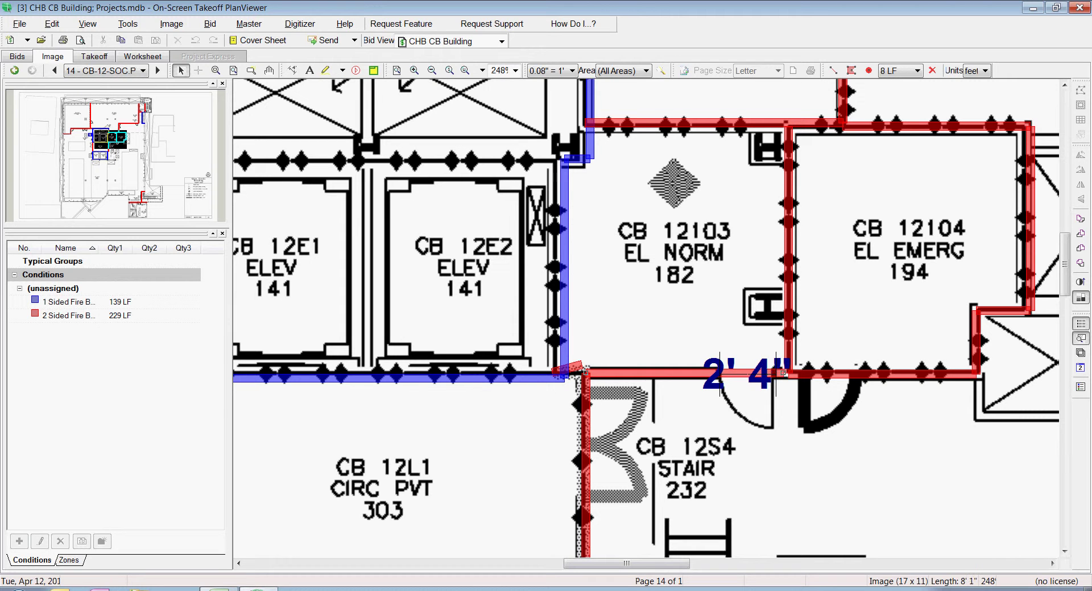
{"action": "left_click", "coordinate": [789, 374]}
Draw a second linear measurement about 2' 4" long beneath the EL NORM label in room CB 12103.
{"action": "left_click", "coordinate": [833, 70]}
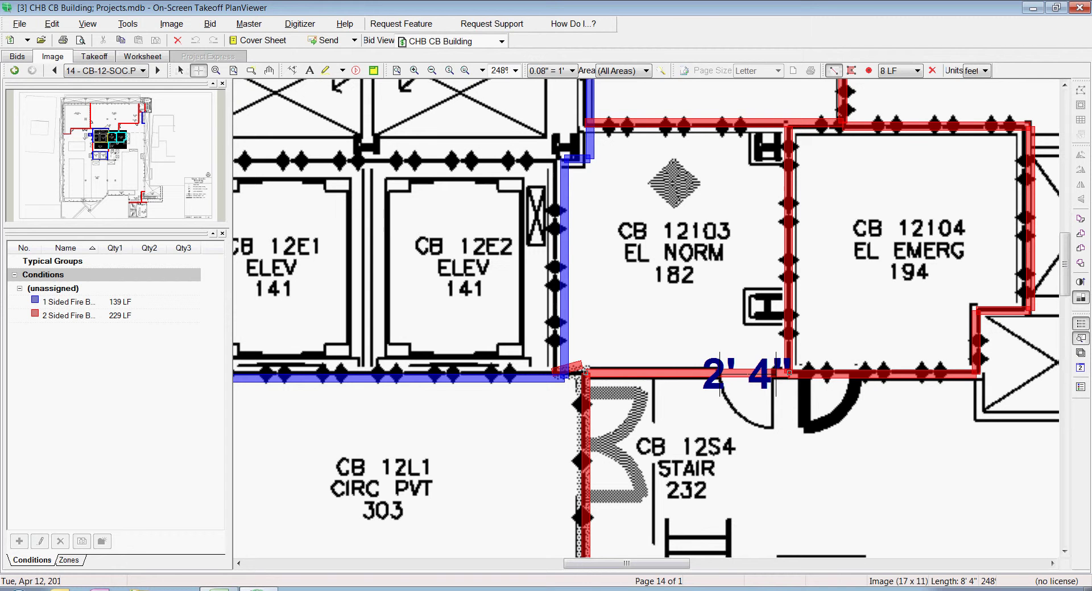
{"action": "left_click", "coordinate": [620, 264]}
{"action": "double_click", "coordinate": [678, 263]}
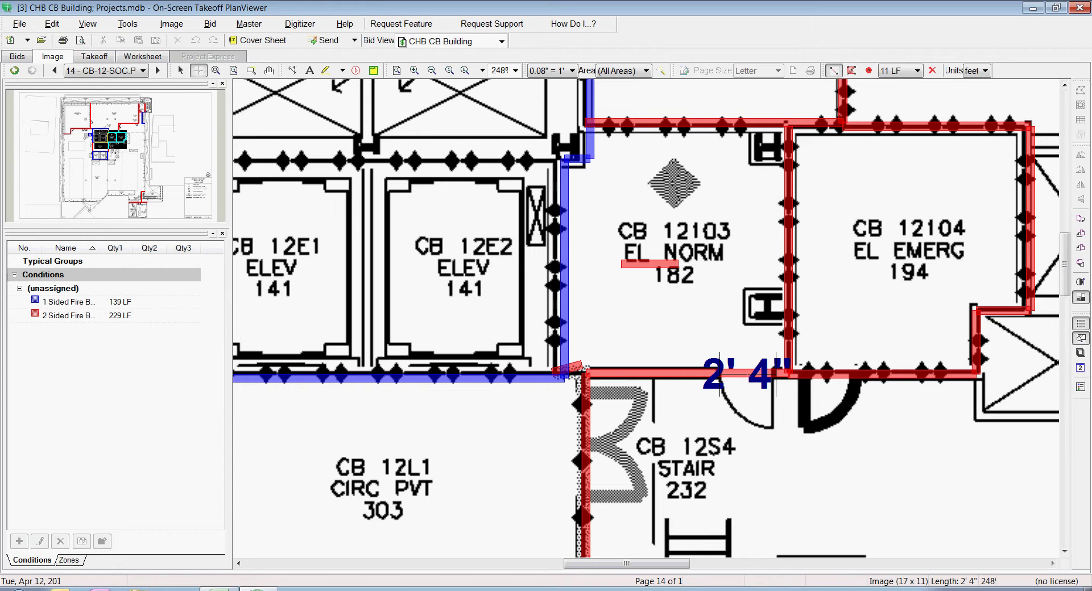
Adjust the red wall lines at the corner of CB 12L1 and at the CB 12104 corner, and show the full page.
{"action": "left_click", "coordinate": [181, 70]}
{"action": "left_click", "coordinate": [585, 371]}
{"action": "left_click_drag", "start_coordinate": [585, 371], "coordinate": [578, 365]}
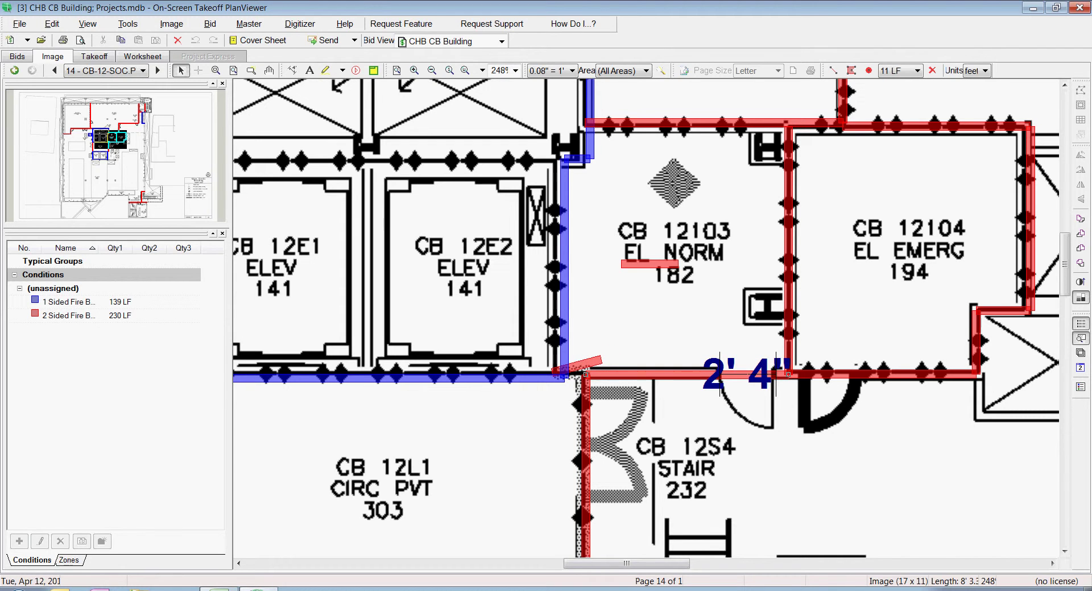
{"action": "mouse_move", "coordinate": [789, 374]}
{"action": "left_mouse_down"}
{"action": "mouse_move", "coordinate": [771, 374]}
{"action": "mouse_move", "coordinate": [844, 375]}
{"action": "mouse_move", "coordinate": [789, 374]}
{"action": "left_mouse_up"}
{"action": "left_click", "coordinate": [397, 71]}
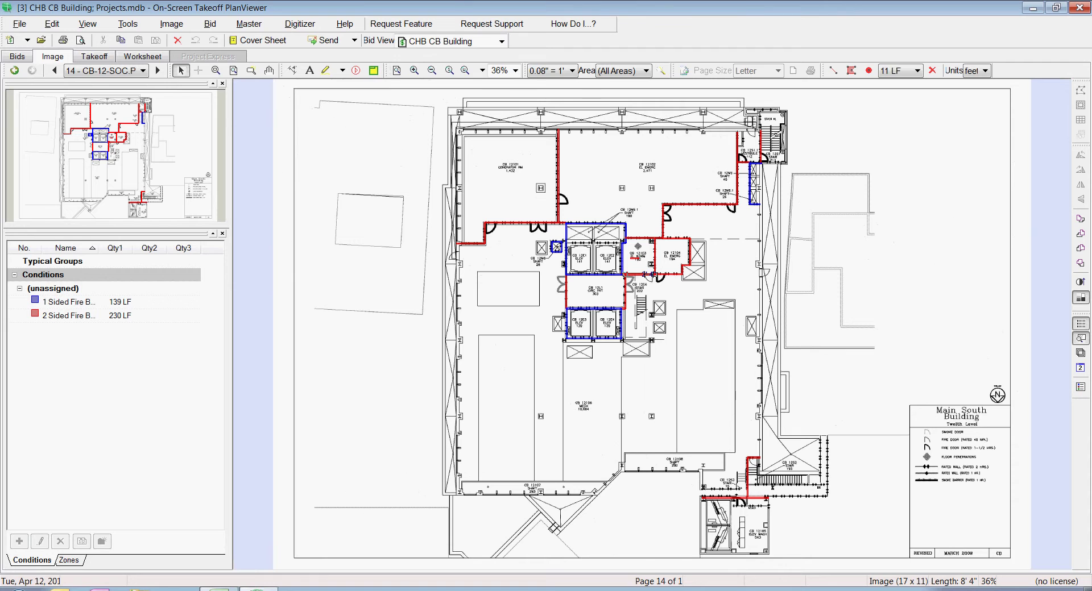
Frame the building's central area and shift the view to show the core together with rooms CB 12101 and CB 12102.
{"action": "left_click", "coordinate": [216, 71]}
{"action": "left_click_drag", "start_coordinate": [384, 189], "coordinate": [836, 447]}
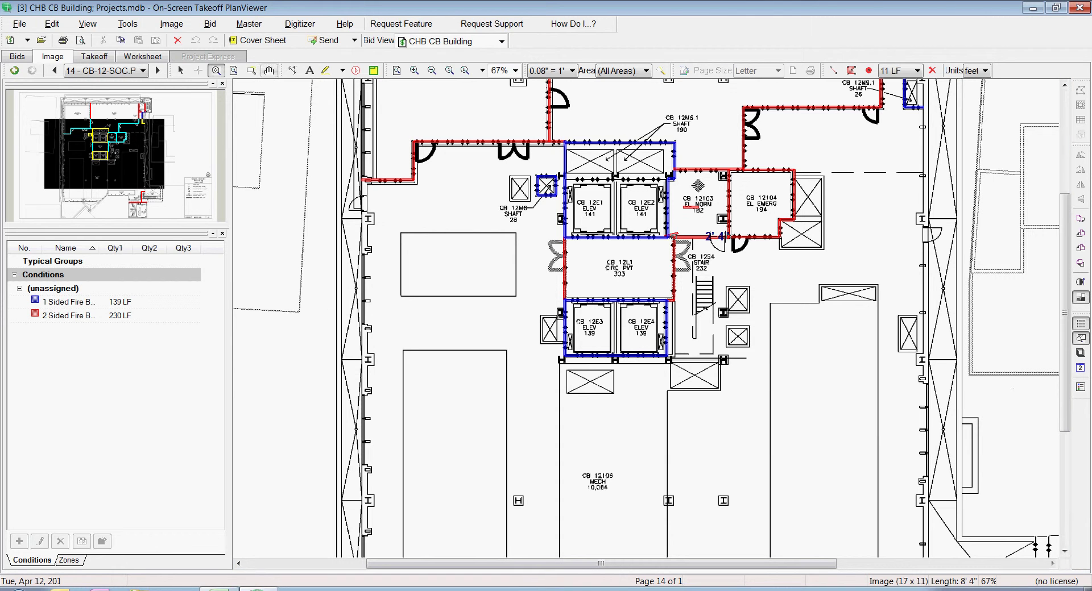
{"action": "left_click", "coordinate": [269, 70]}
{"action": "left_click_drag", "start_coordinate": [711, 353], "coordinate": [806, 269]}
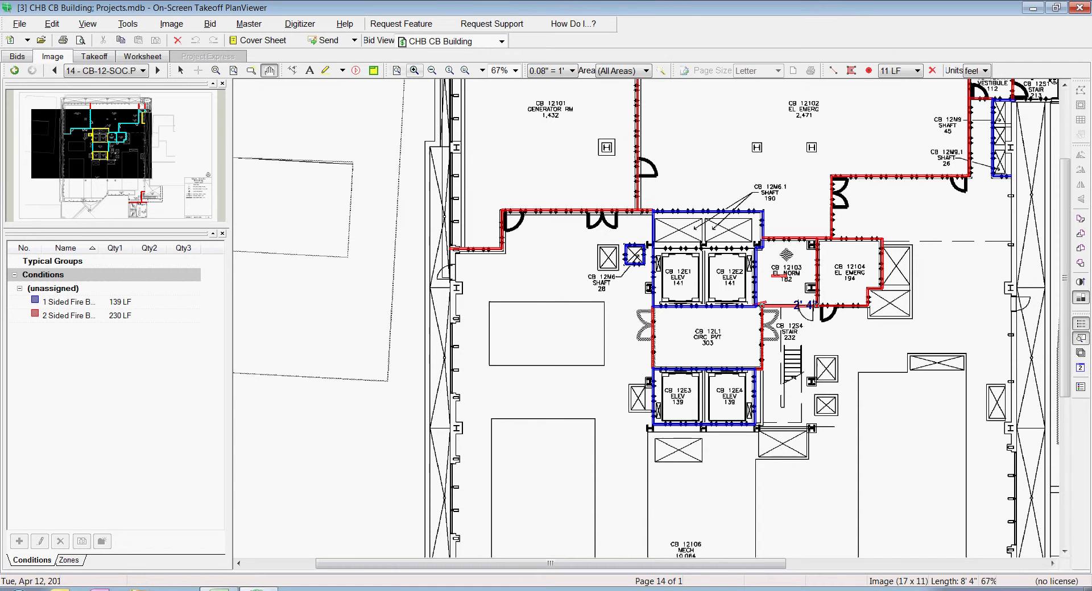
Compare the marked walls around elevators CB 12E1 to CB 12E4 at closer and wider magnifications, and return to the full page.
{"action": "left_click", "coordinate": [414, 70]}
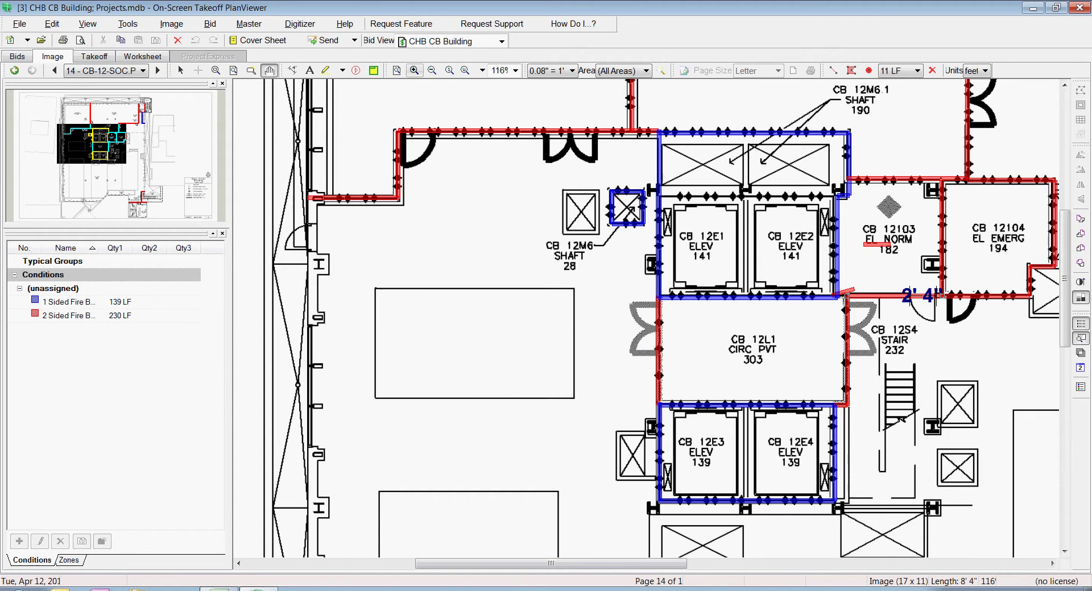
{"action": "left_click", "coordinate": [432, 70]}
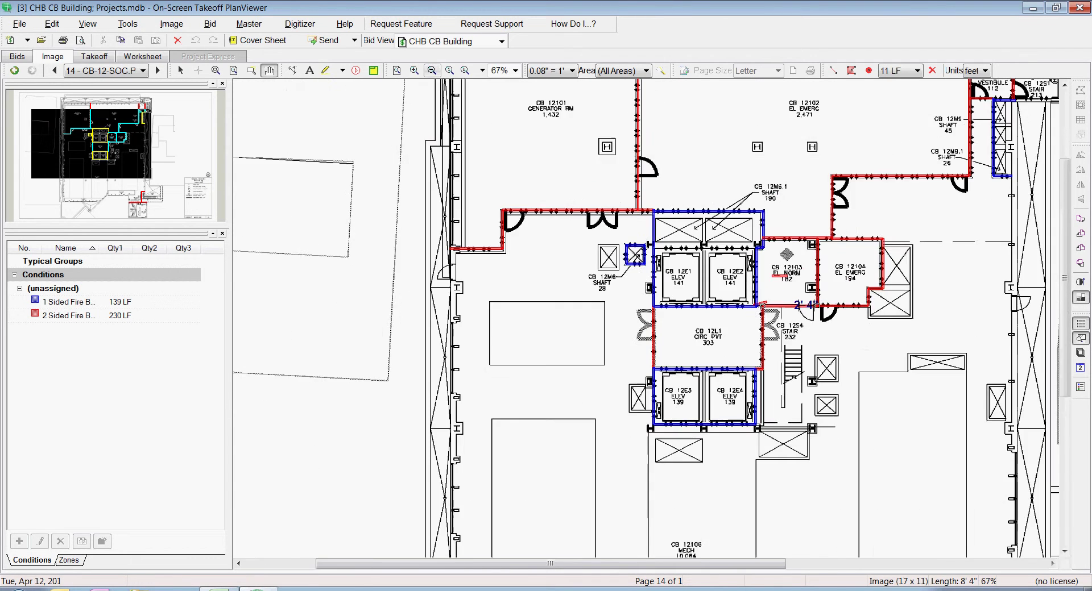
{"action": "left_click", "coordinate": [414, 70]}
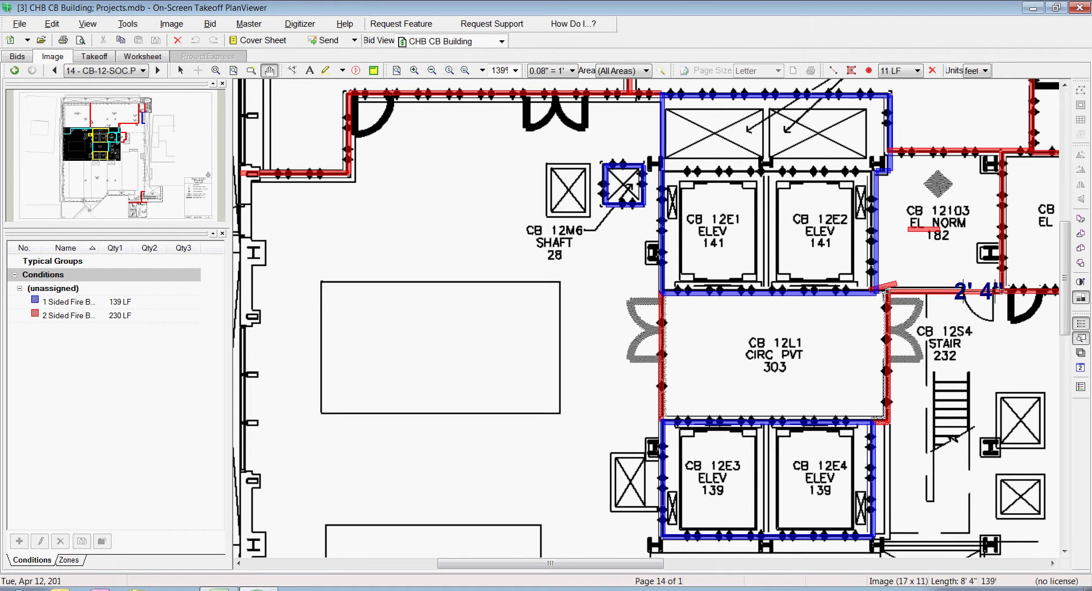
{"action": "left_click", "coordinate": [432, 70]}
{"action": "left_click", "coordinate": [432, 70]}
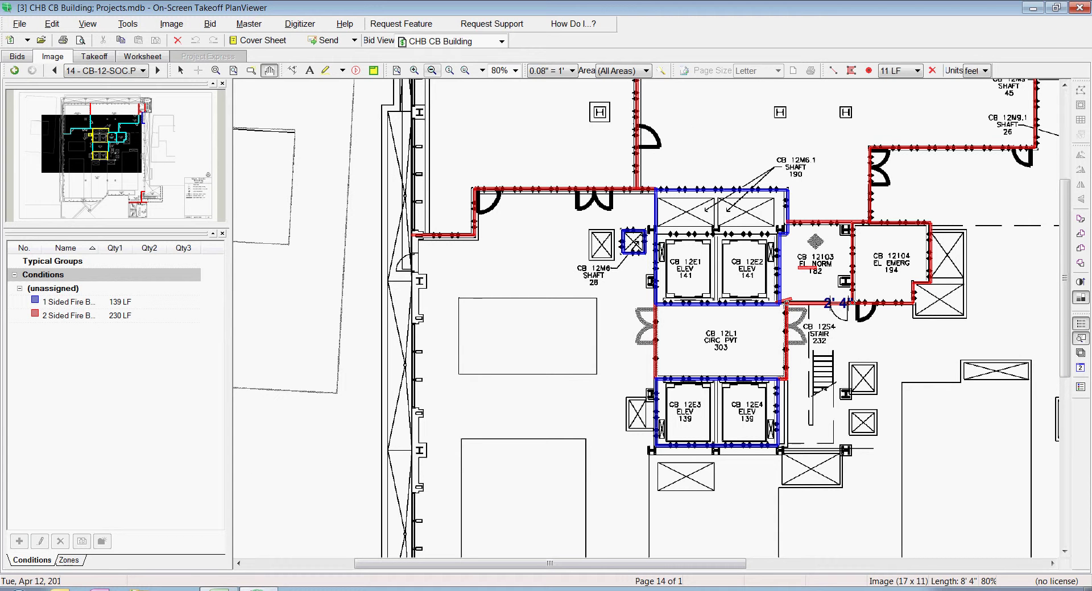
{"action": "left_click", "coordinate": [414, 70]}
{"action": "left_click", "coordinate": [414, 70]}
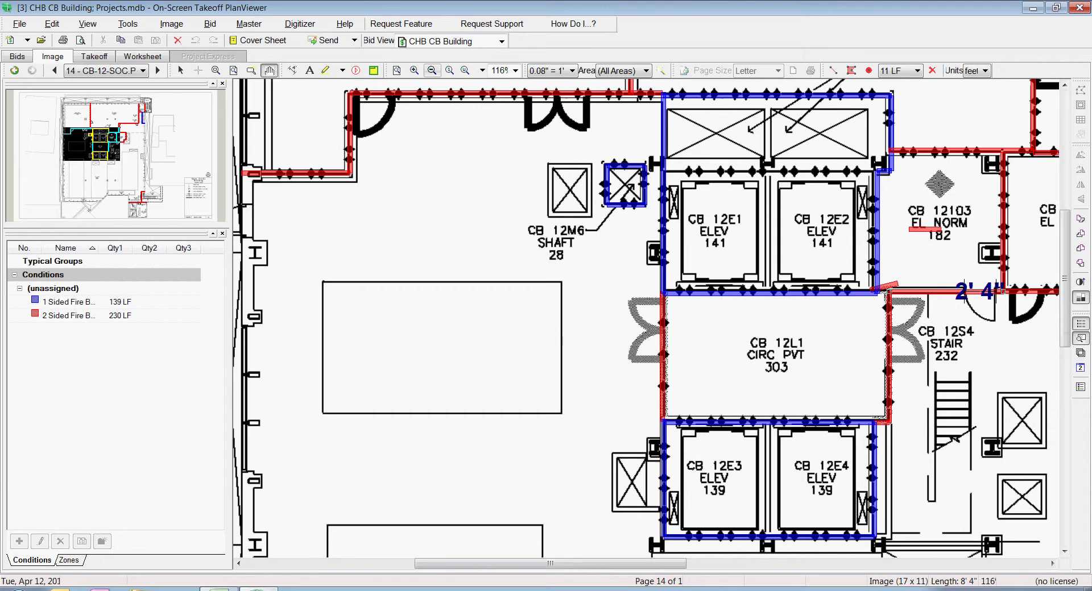
{"action": "left_click", "coordinate": [432, 70]}
{"action": "left_click", "coordinate": [432, 70]}
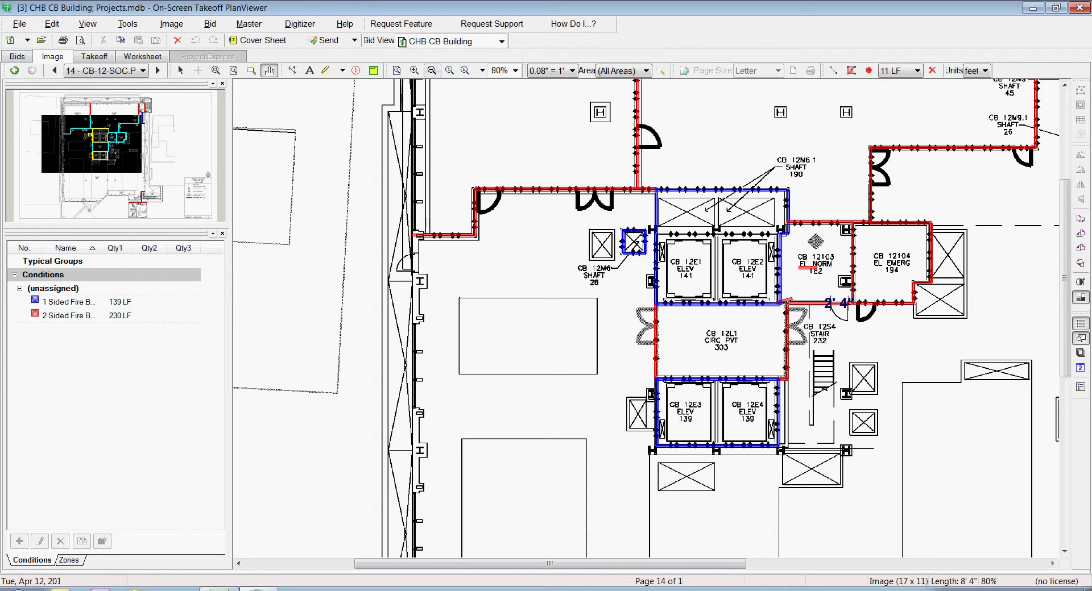
{"action": "left_click", "coordinate": [397, 70]}
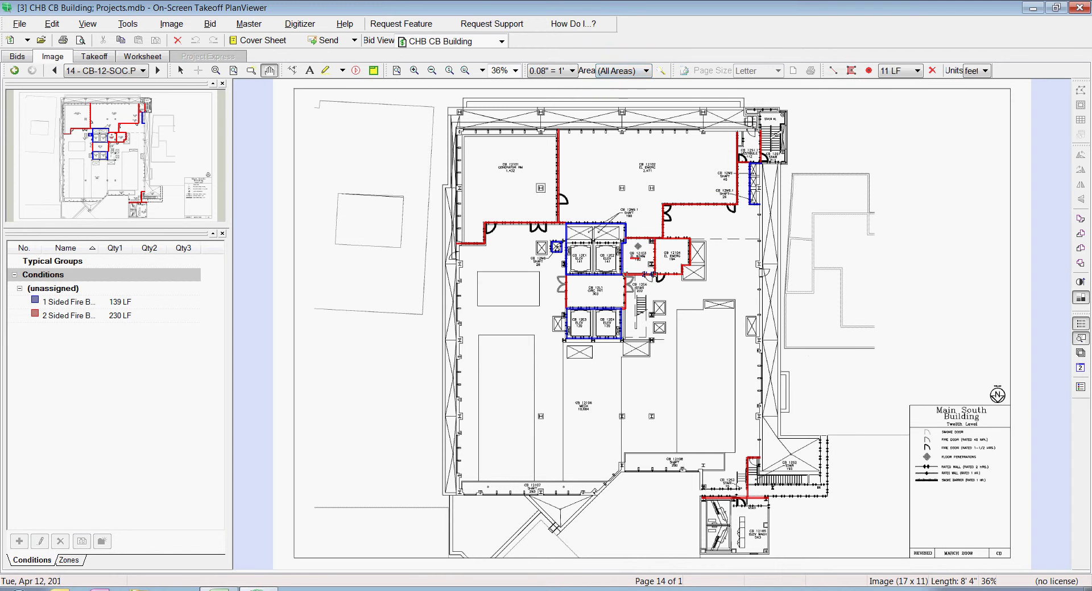
Draw a linear measurement about 7' 8" long along the wall below stair CB 12S4, and extend the adjoining red wall down to it.
{"action": "left_click", "coordinate": [833, 71]}
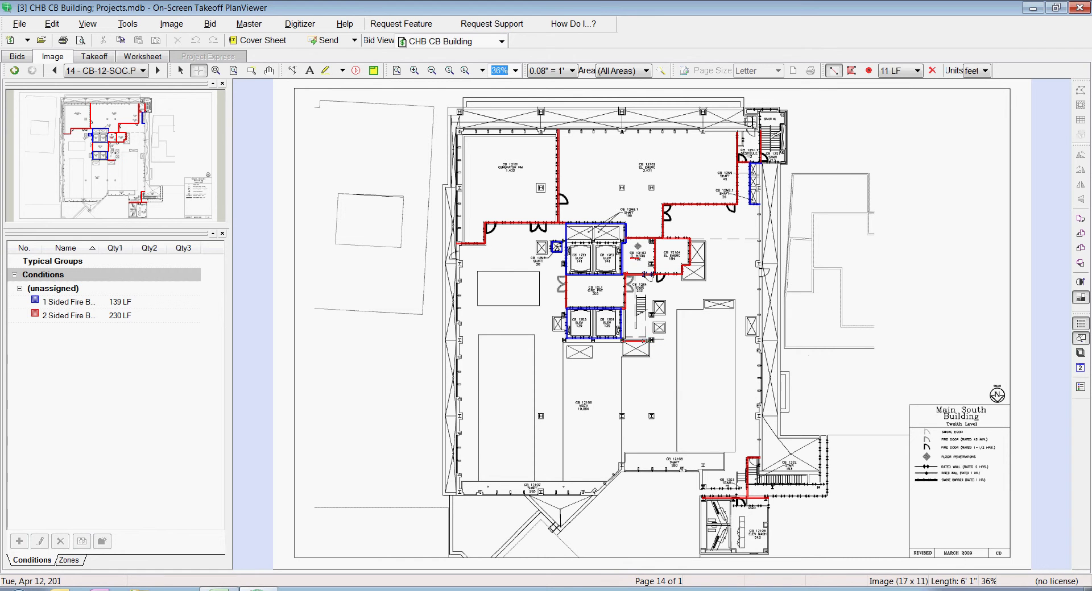
{"action": "left_click", "coordinate": [648, 340]}
{"action": "left_click", "coordinate": [415, 71]}
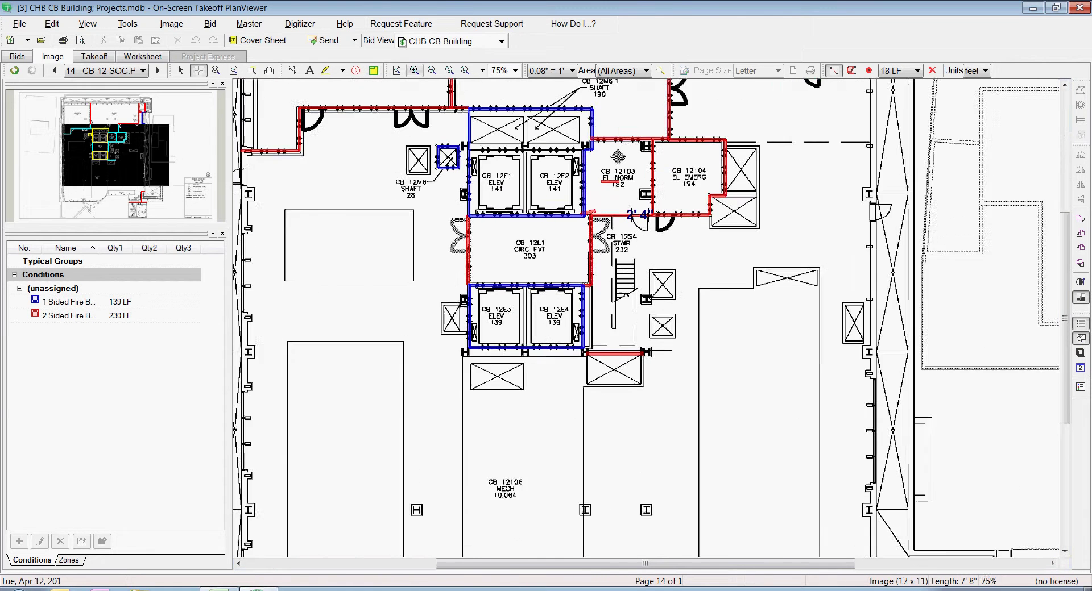
{"action": "left_click", "coordinate": [415, 70]}
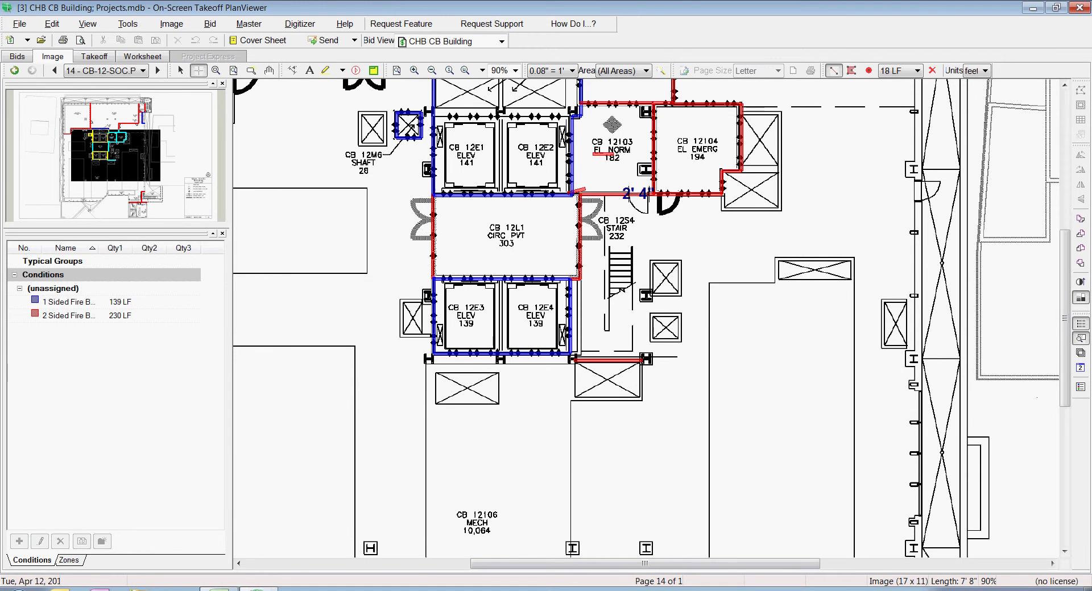
{"action": "left_click", "coordinate": [181, 70]}
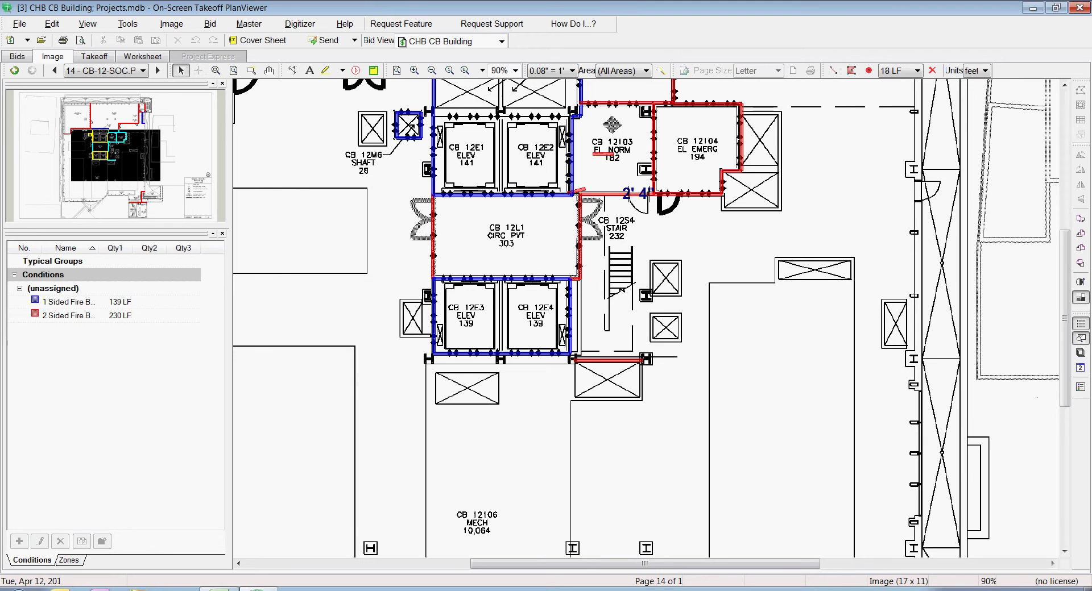
{"action": "mouse_move", "coordinate": [608, 360]}
{"action": "left_mouse_down"}
{"action": "mouse_move", "coordinate": [608, 377]}
{"action": "mouse_move", "coordinate": [608, 297]}
{"action": "mouse_move", "coordinate": [608, 359]}
{"action": "left_mouse_up"}
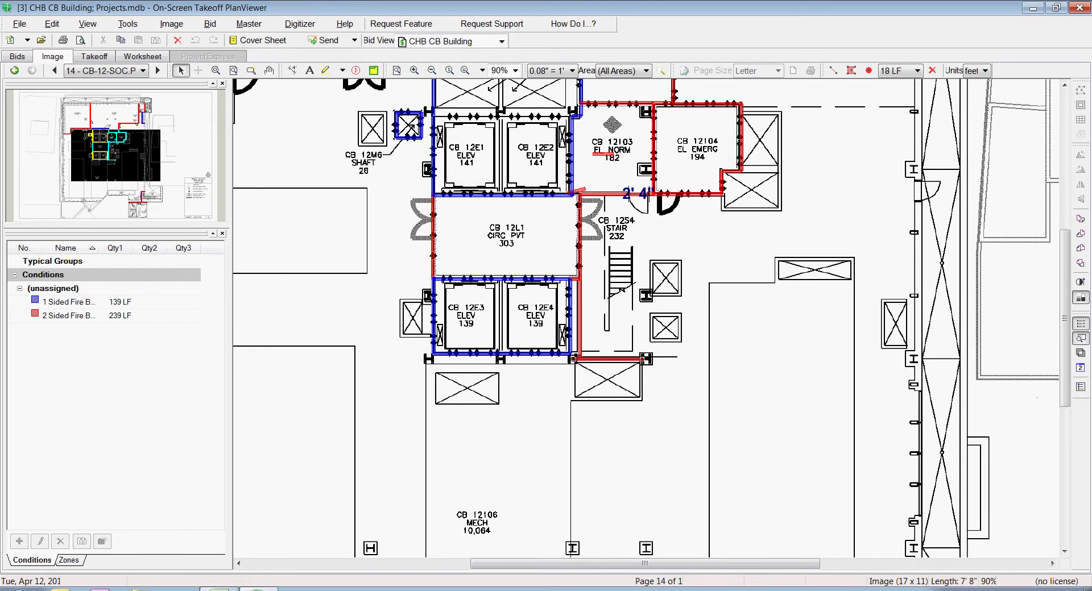